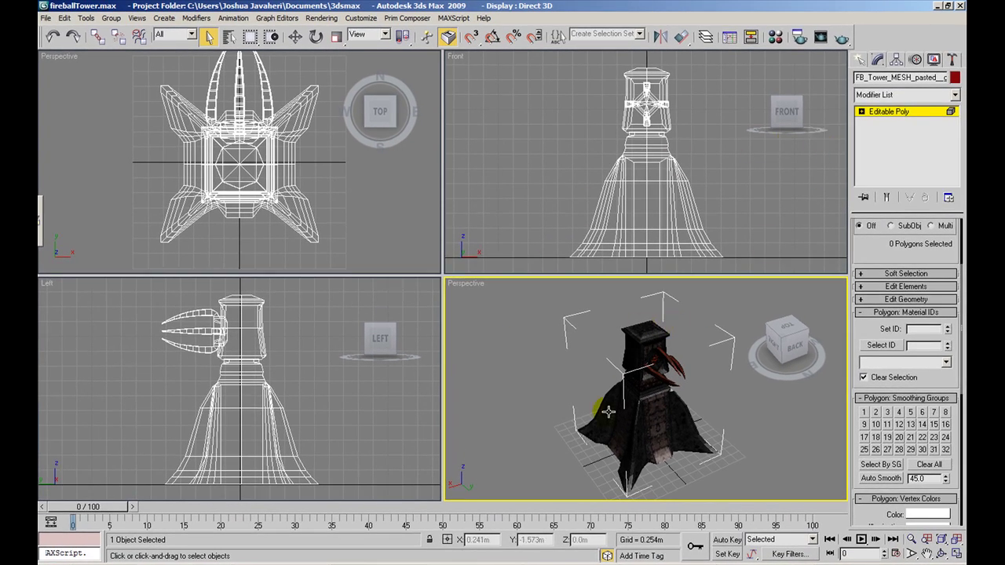
# - Expand the tower mesh's Editable Poly sub-object levels and reveal its polygon material ID settings
pyautogui.click(862, 112)
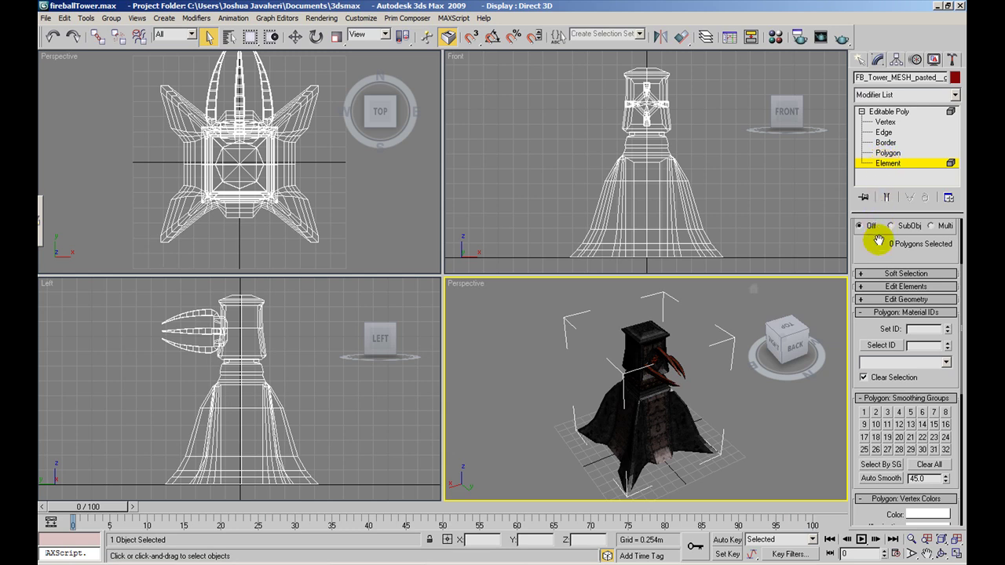
pyautogui.moveTo(879, 240); pyautogui.dragTo(872, 217)
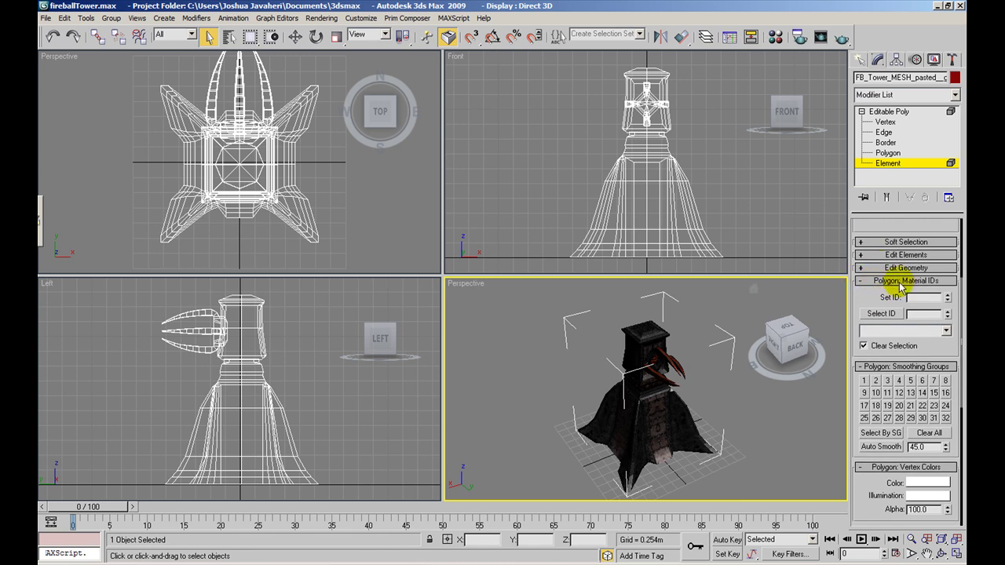
pyautogui.moveTo(879, 292); pyautogui.dragTo(875, 285)
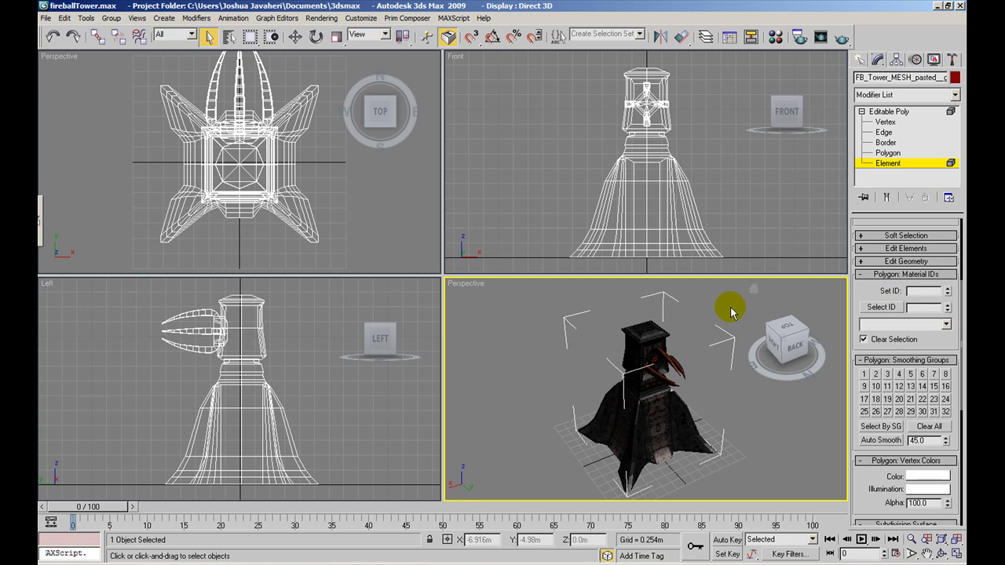
# - Open the Material Editor on the tower's multi/sub-object material and maximize the shaded perspective view beside it
pyautogui.press('m')
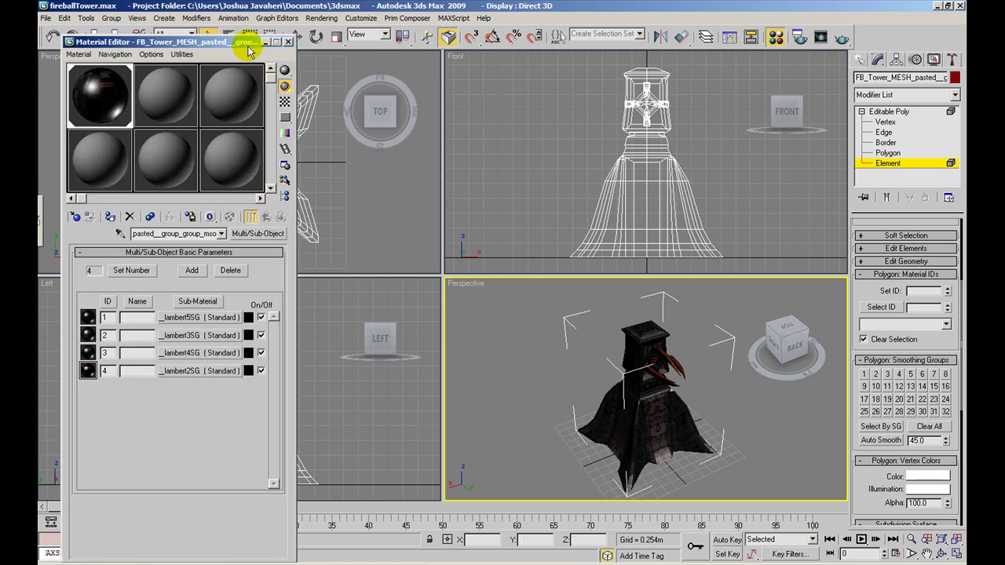
pyautogui.moveTo(248, 51); pyautogui.dragTo(385, 43)
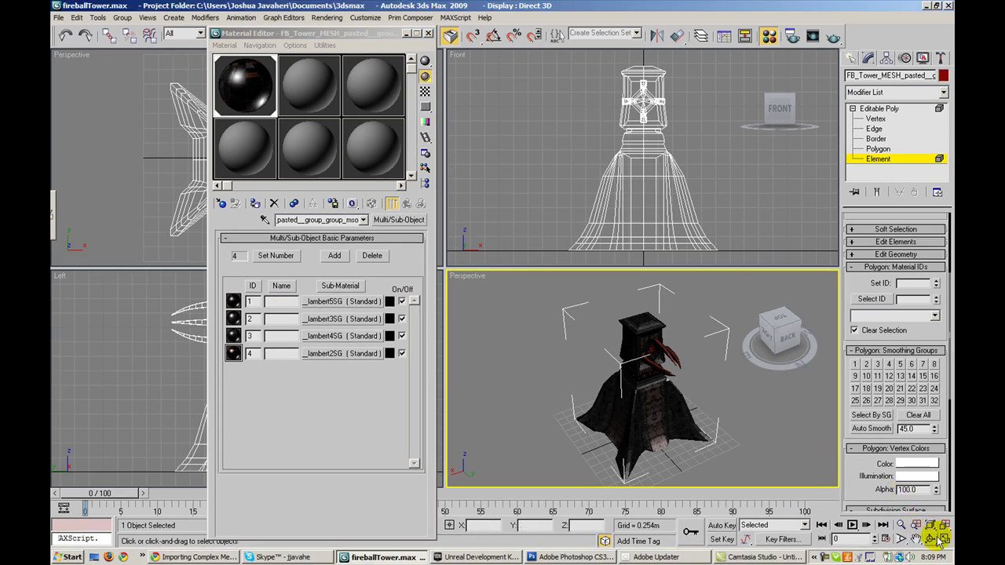
pyautogui.click(945, 541)
pyautogui.moveTo(375, 34); pyautogui.dragTo(234, 39)
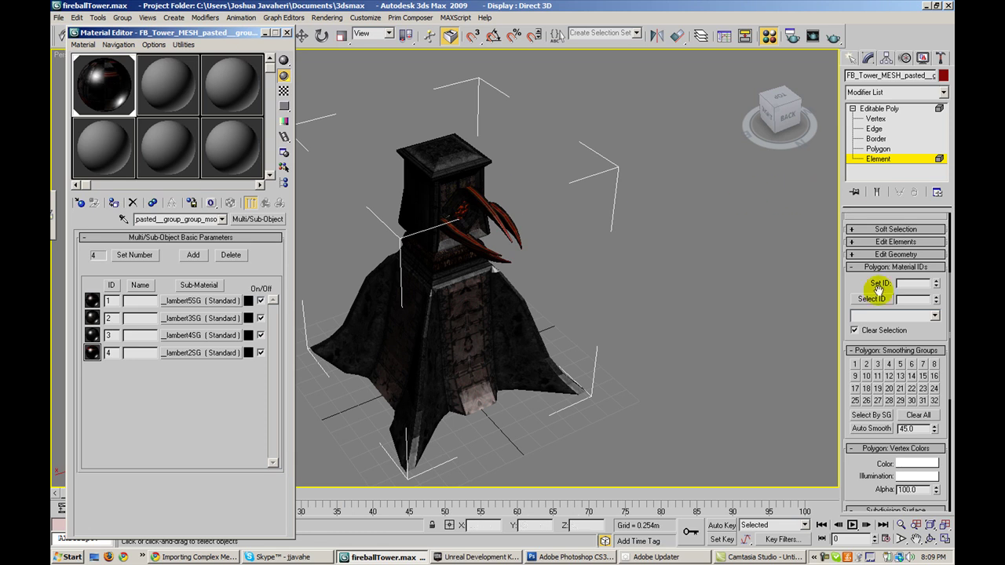
# - Select the tower's parts by material ID 1, 2, 3 and 4 in turn to examine which sub-material each uses
pyautogui.click(908, 300)
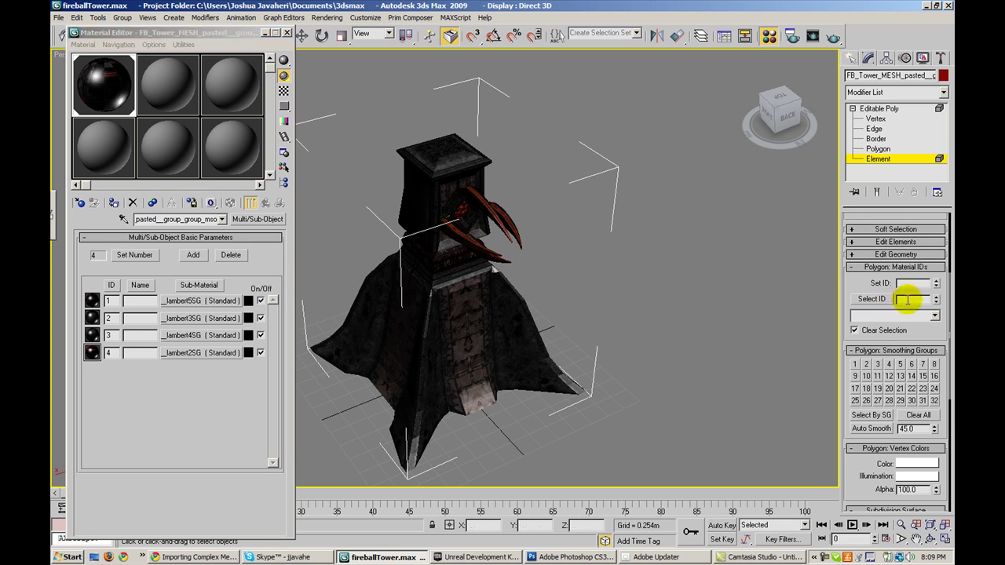
pyautogui.write('1')
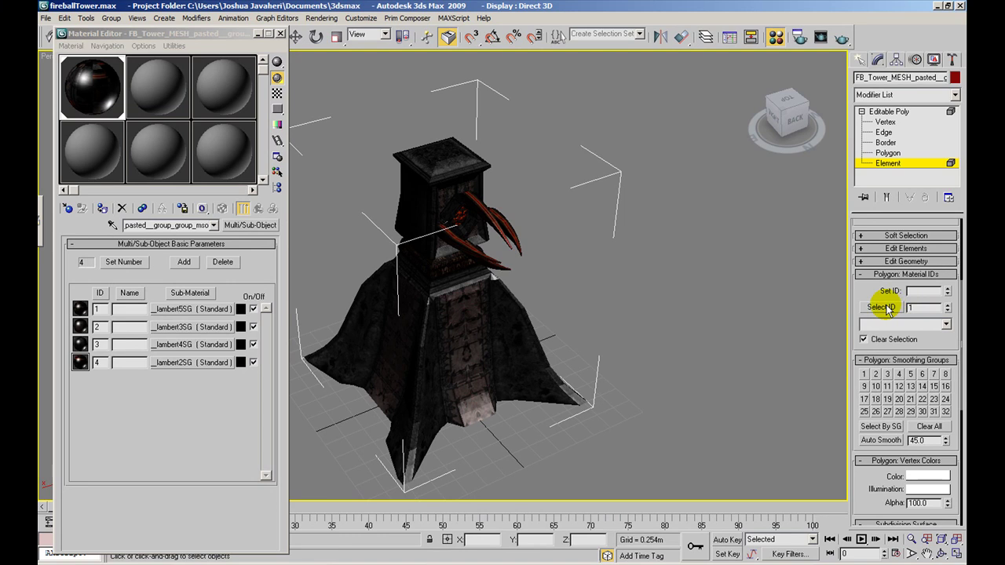
pyautogui.click(881, 307)
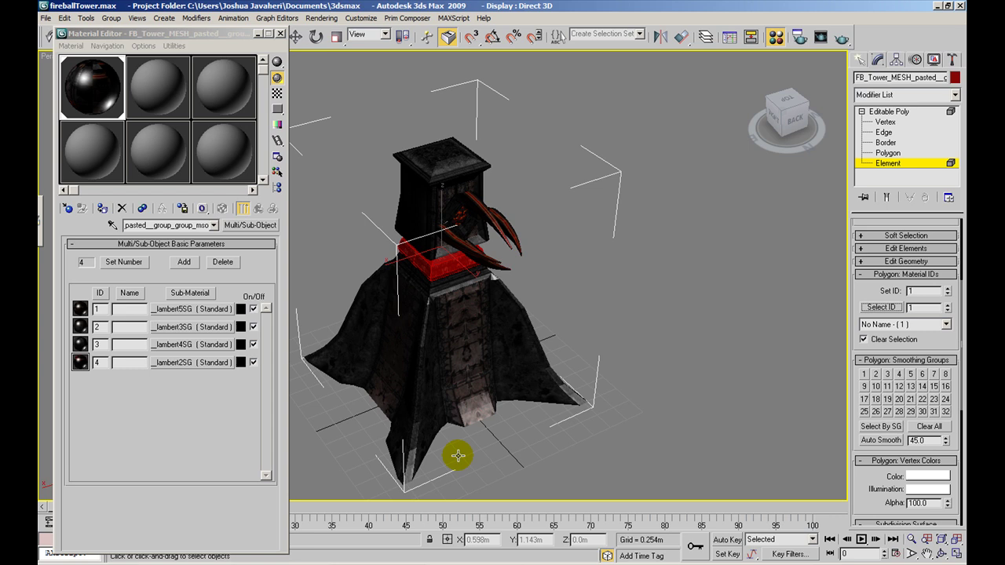
pyautogui.moveTo(916, 308); pyautogui.dragTo(888, 307)
pyautogui.write('2')
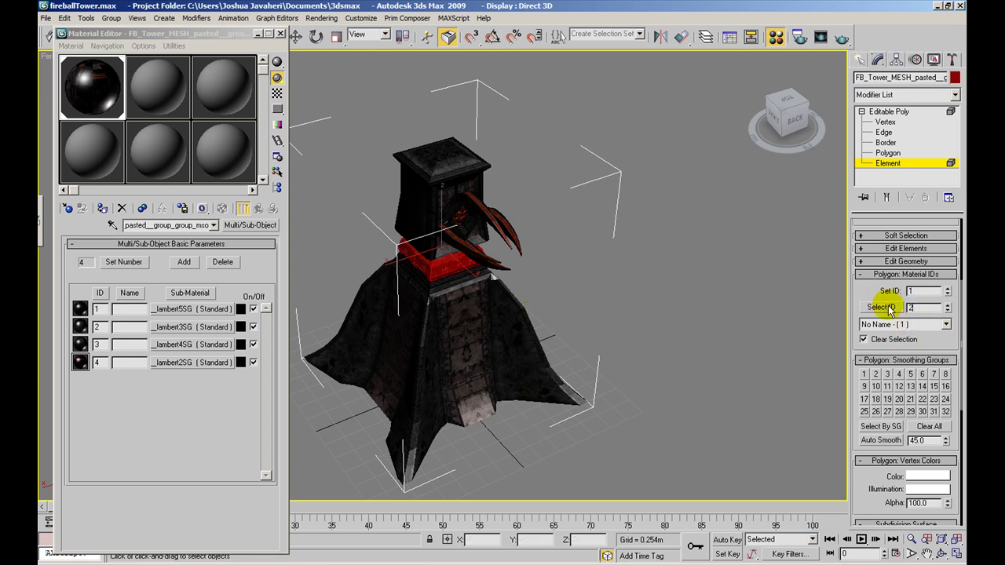
pyautogui.click(887, 307)
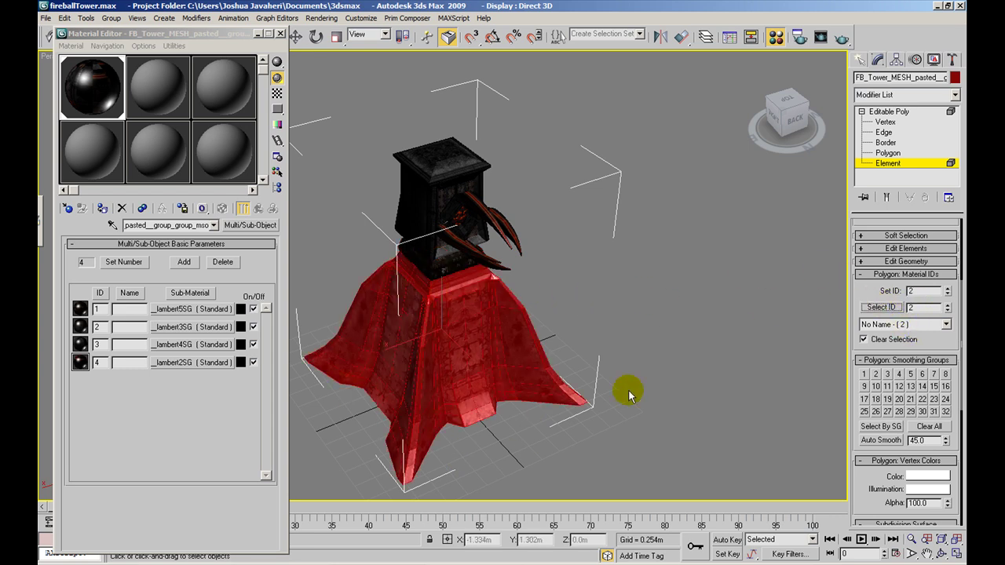
pyautogui.write('3')
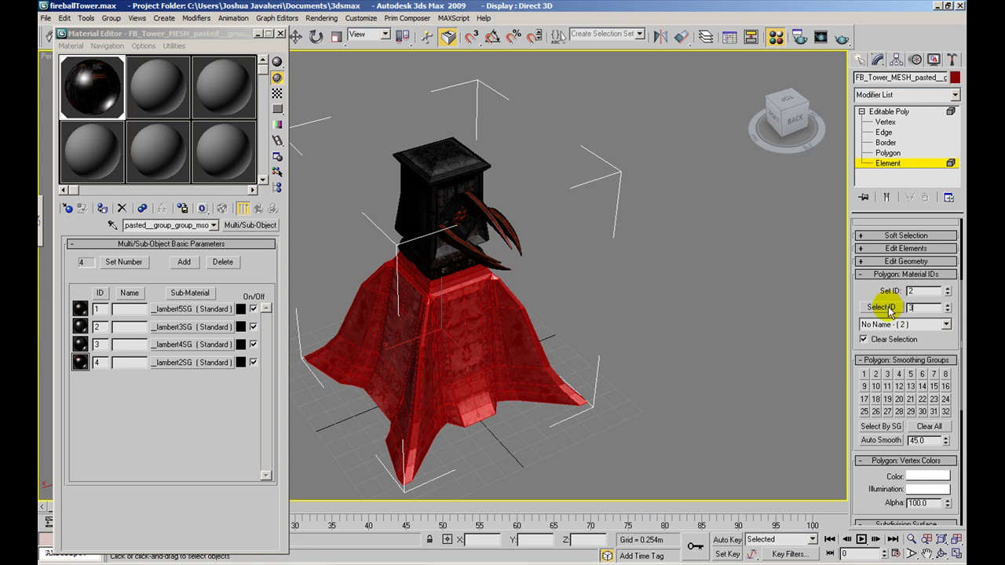
pyautogui.click(883, 307)
pyautogui.doubleClick(923, 307)
pyautogui.write('4')
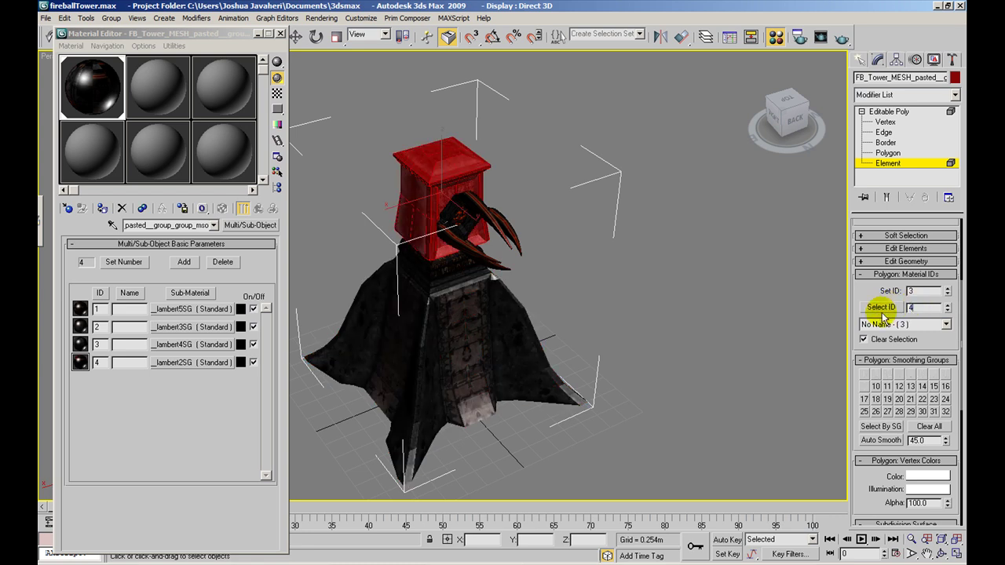
pyautogui.click(881, 307)
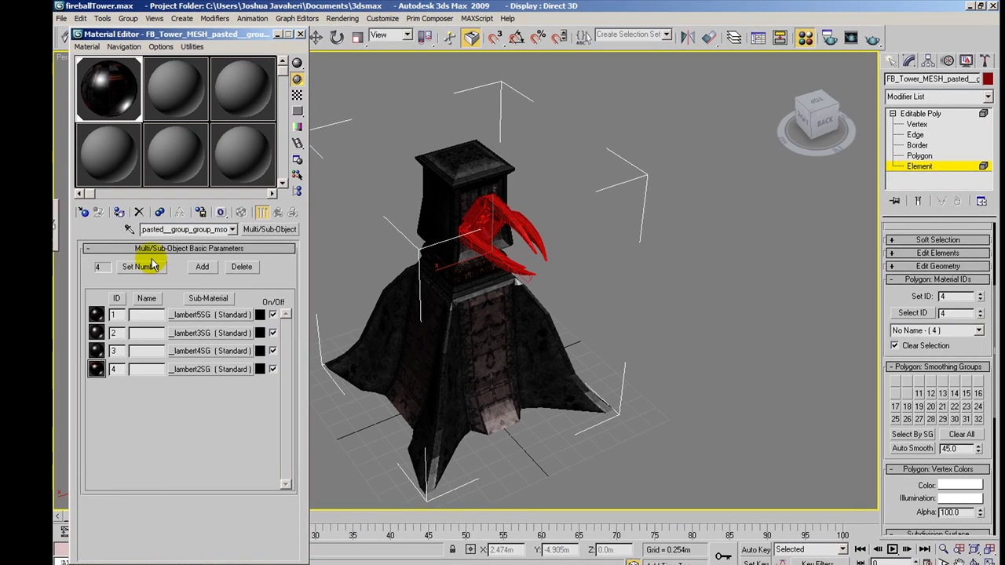
# - Set the number of materials in the tower's multi/sub-object material to 5
pyautogui.click(154, 267)
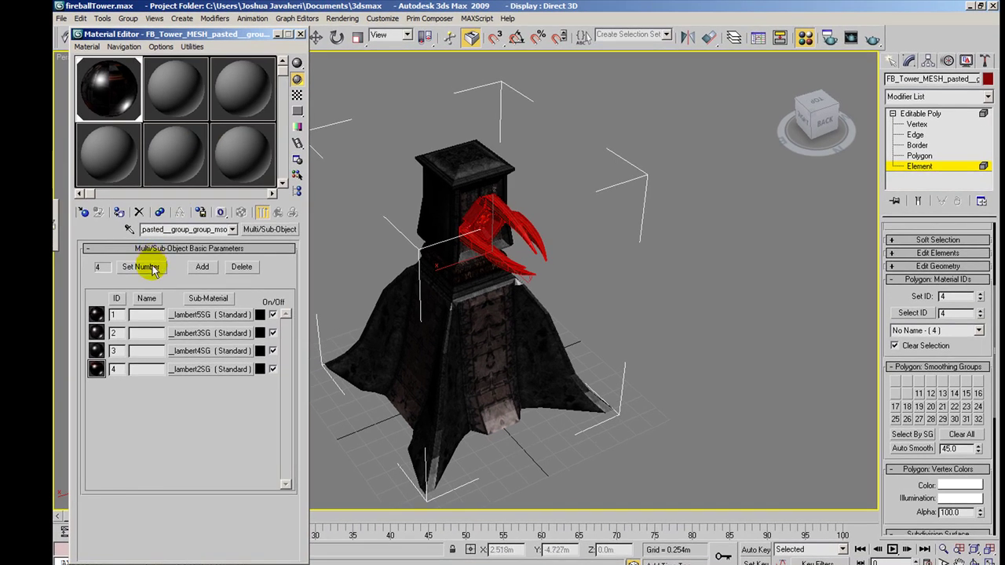
pyautogui.click(154, 267)
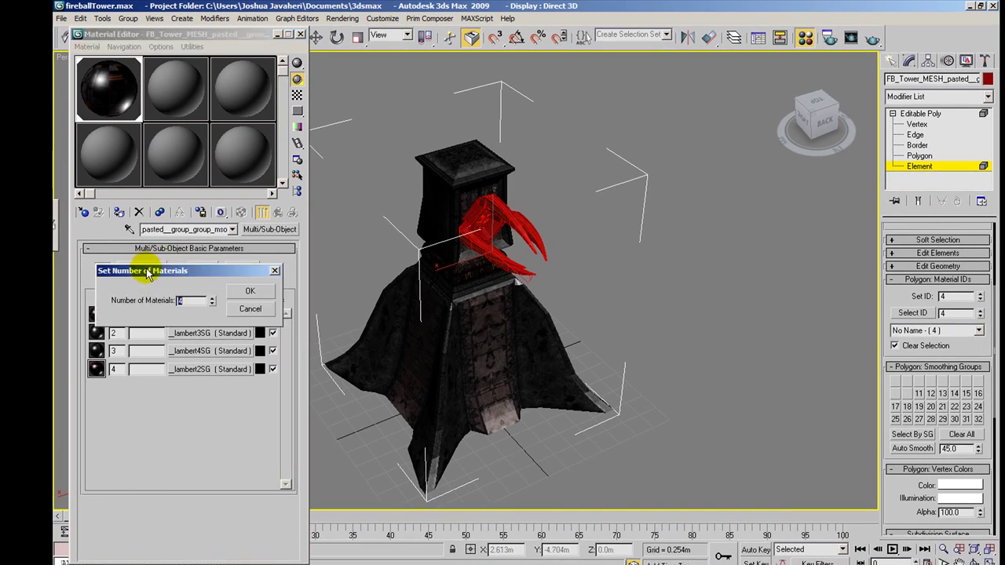
pyautogui.moveTo(231, 275); pyautogui.dragTo(585, 265)
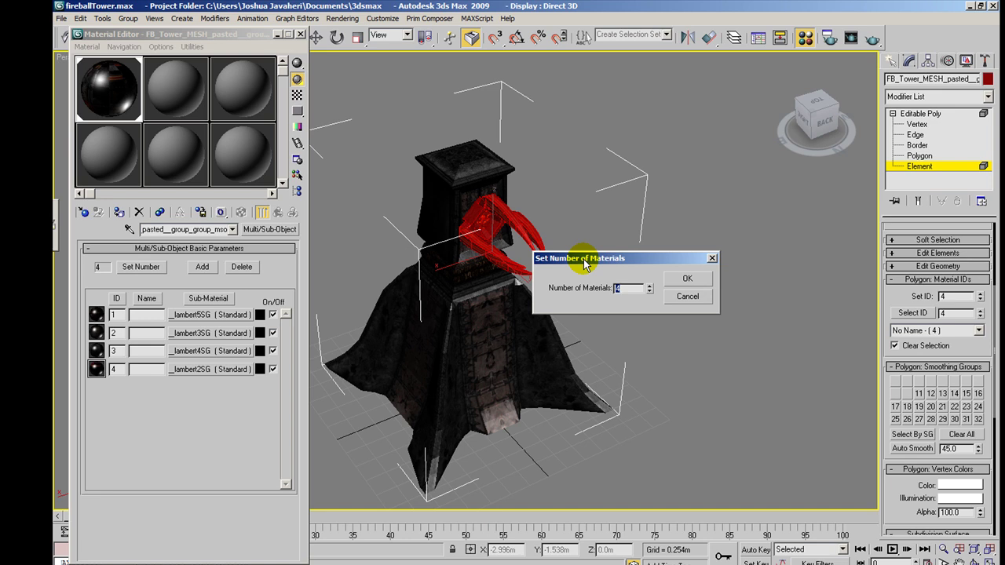
pyautogui.moveTo(585, 265); pyautogui.dragTo(612, 260)
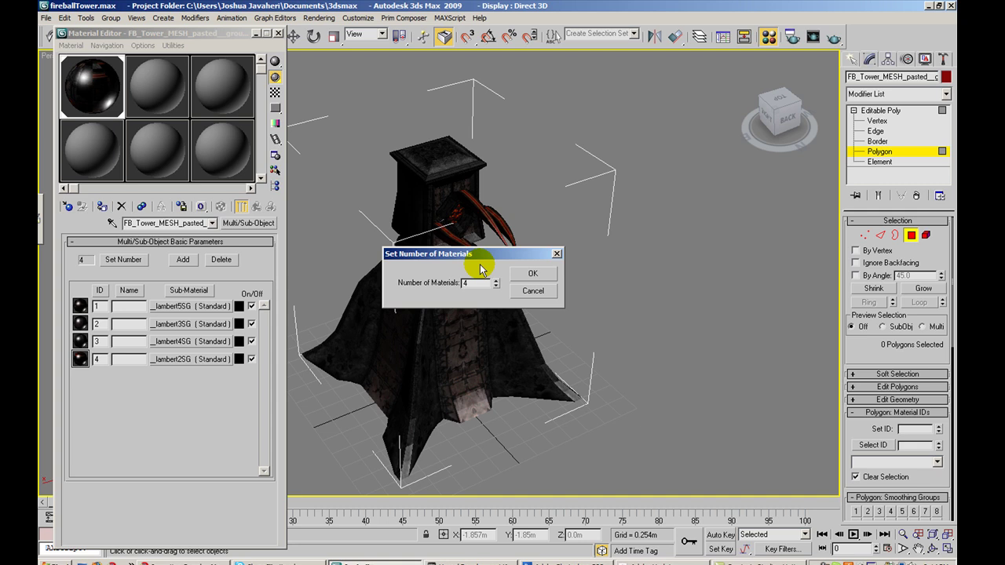
pyautogui.moveTo(474, 284); pyautogui.dragTo(448, 286)
pyautogui.write('5')
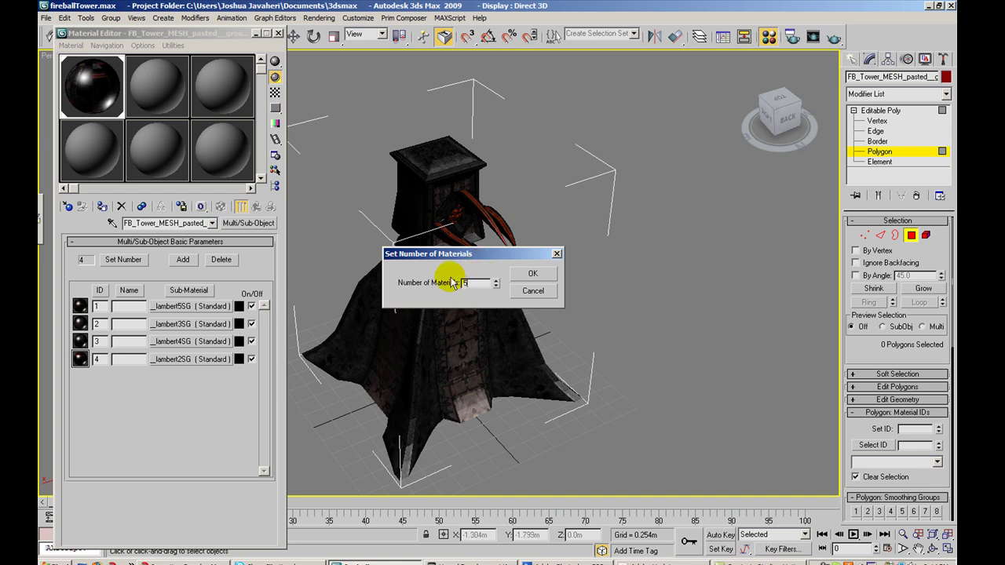
pyautogui.click(533, 273)
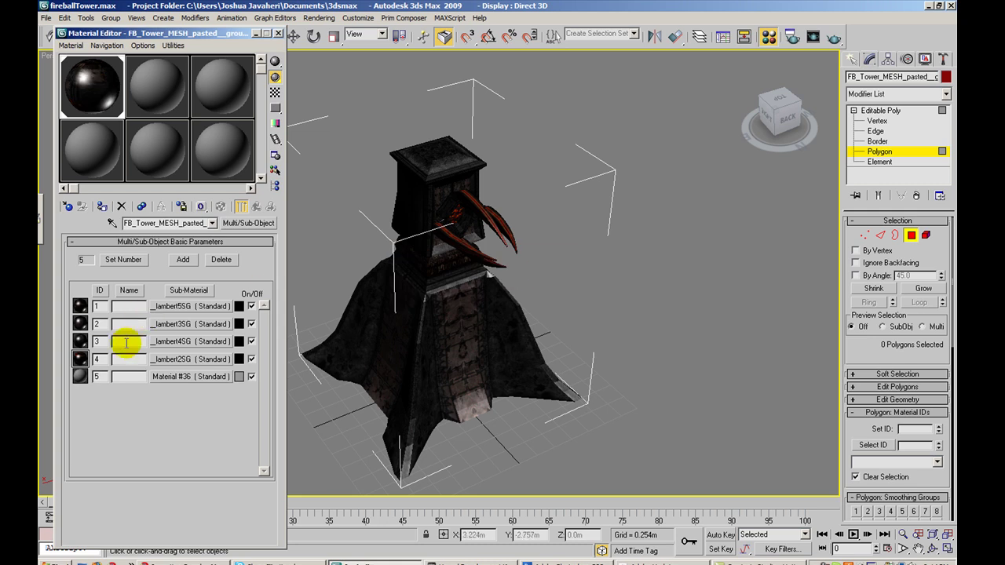
# - Name the sub-material with ID 5 "fifth"
pyautogui.click(125, 377)
pyautogui.write('fi')
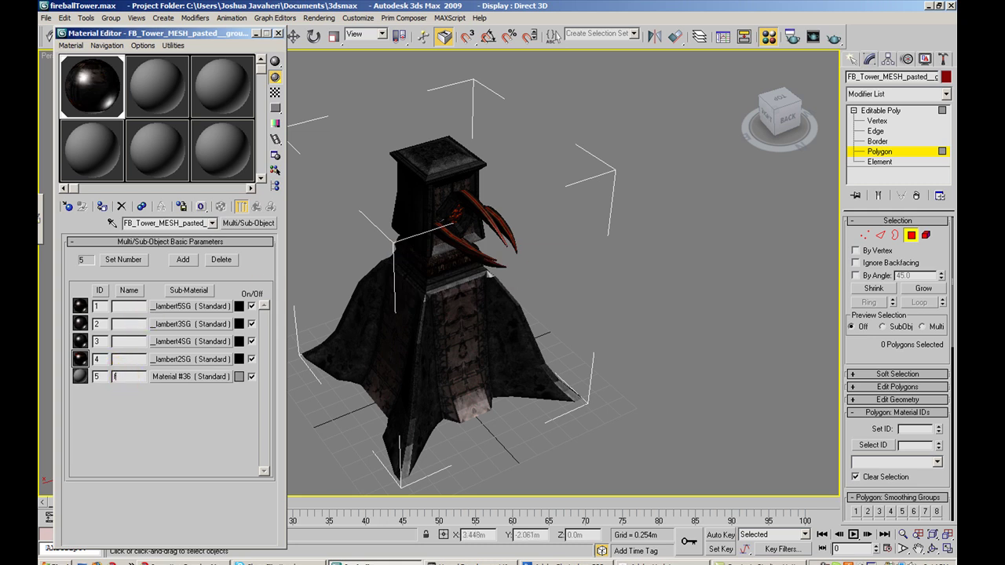
pyautogui.write('fth')
pyautogui.press('Return')
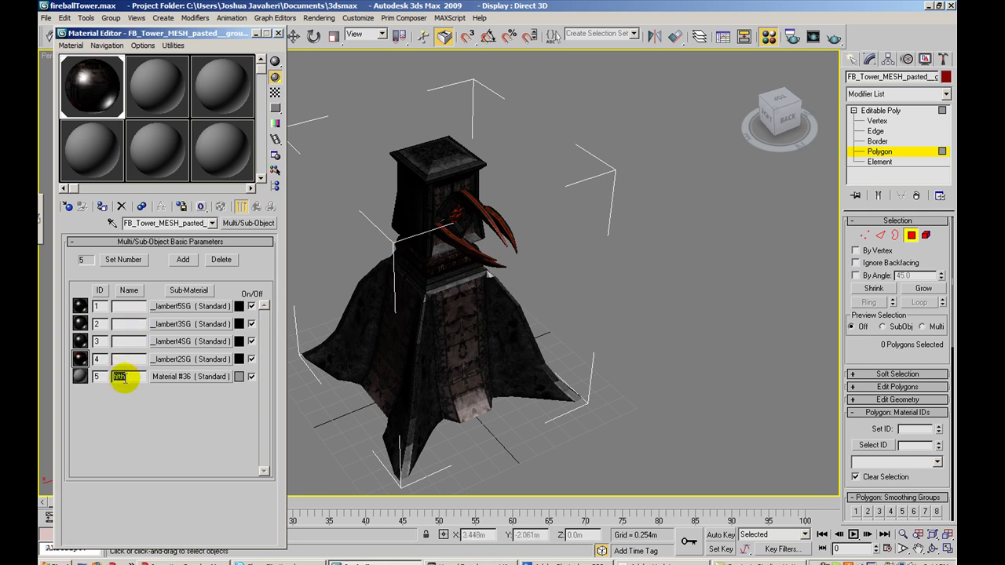
# - Assign the bitmap FB_Tower_d_NRM.tga as the fifth sub-material's diffuse map and return to the parent multi/sub-object material
pyautogui.click(173, 377)
pyautogui.click(157, 321)
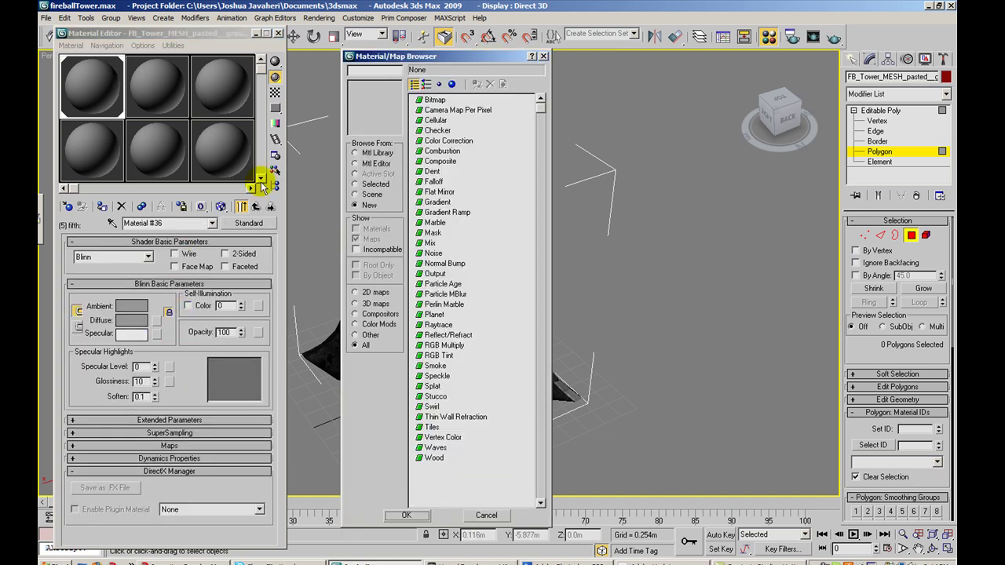
pyautogui.doubleClick(434, 101)
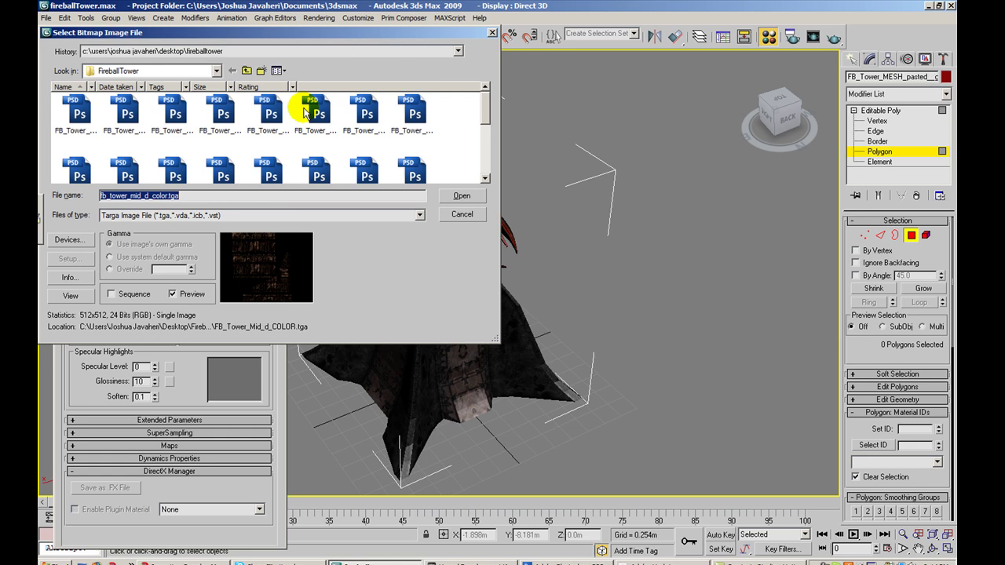
pyautogui.click(175, 114)
pyautogui.click(127, 113)
pyautogui.click(123, 168)
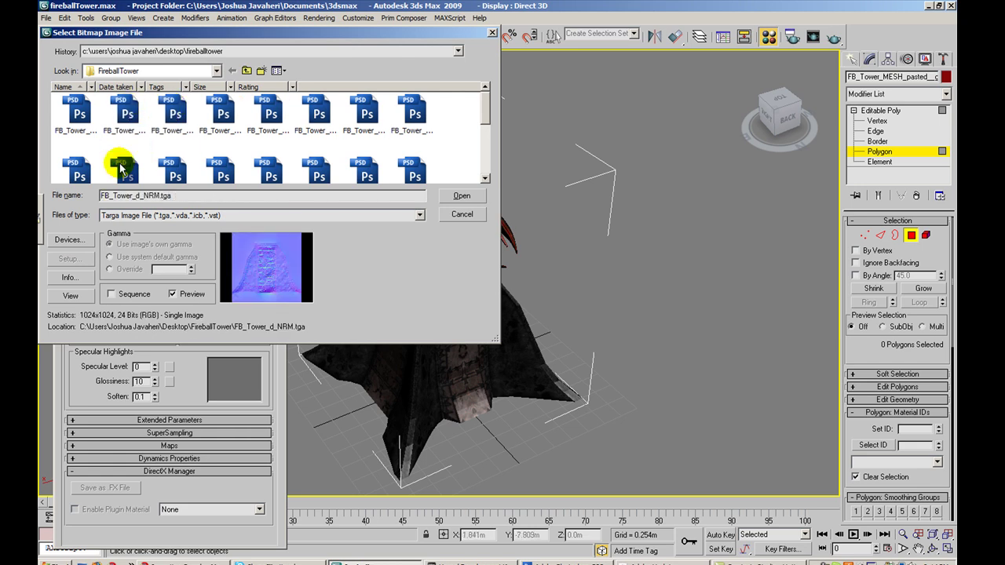
pyautogui.click(463, 196)
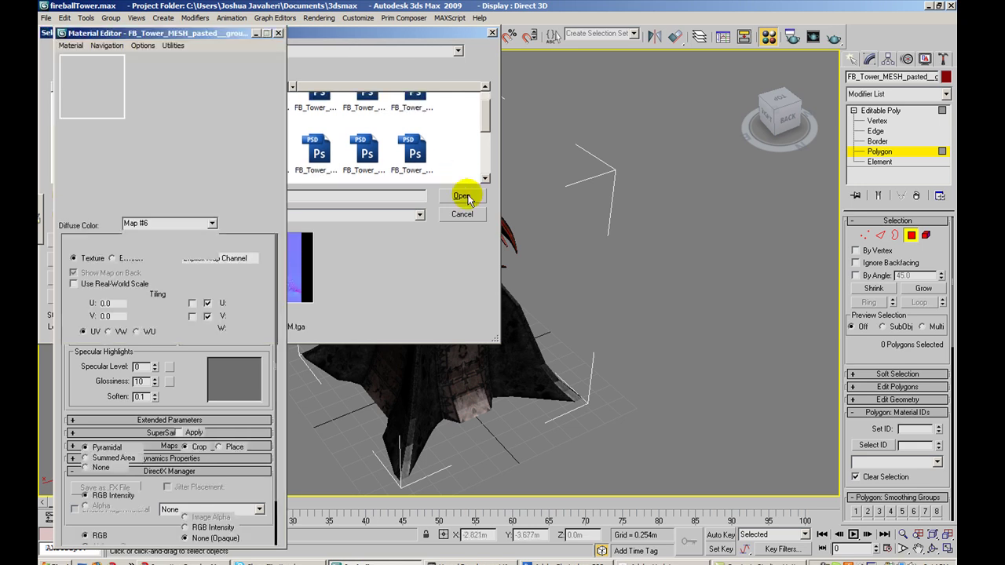
pyautogui.click(212, 224)
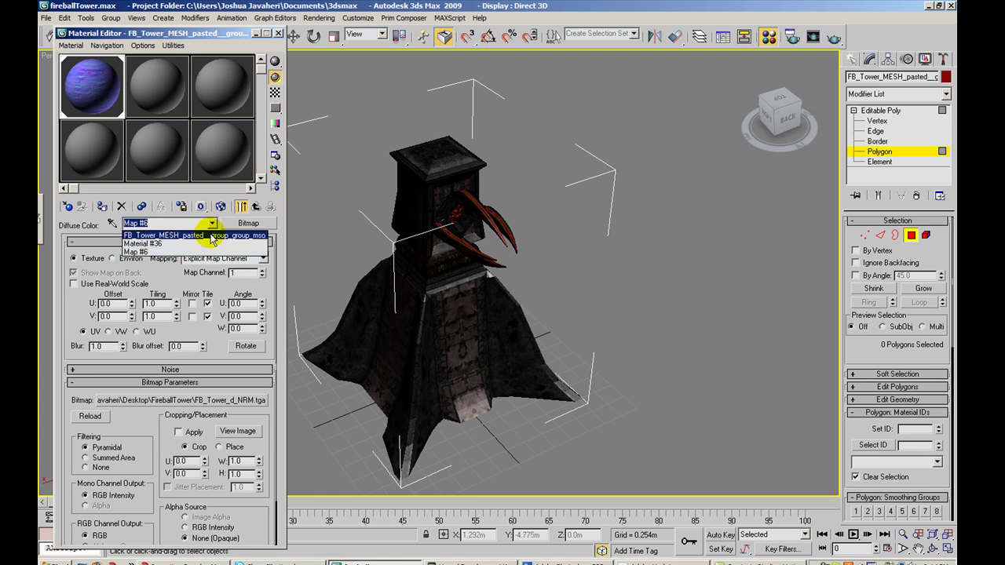
pyautogui.click(210, 235)
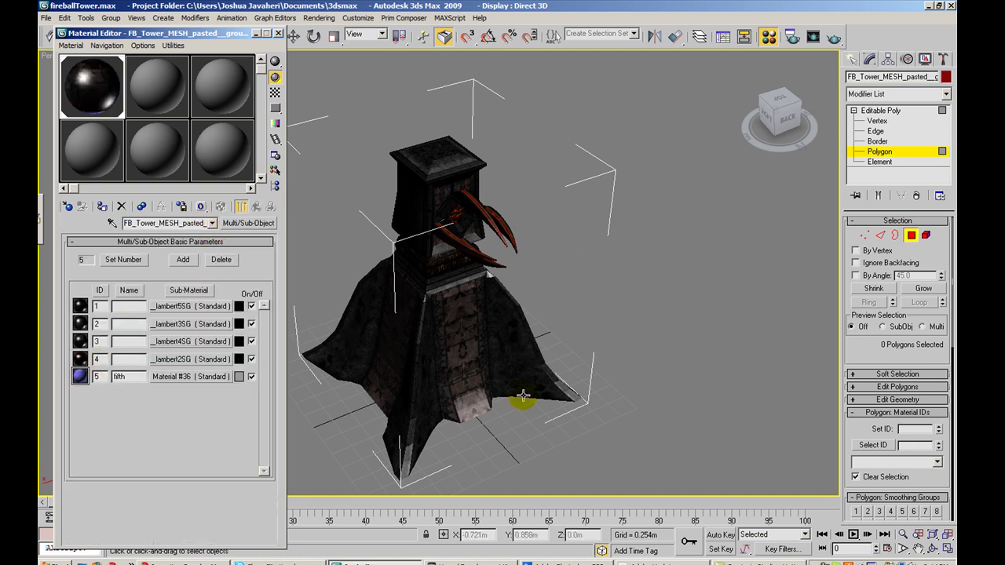
# - Select the ten polygons of the central vertical strip on the tower's base and set their material ID to 5
pyautogui.click(466, 413)
pyautogui.keyDown('ctrl'); pyautogui.click(476, 411); pyautogui.keyUp('ctrl')
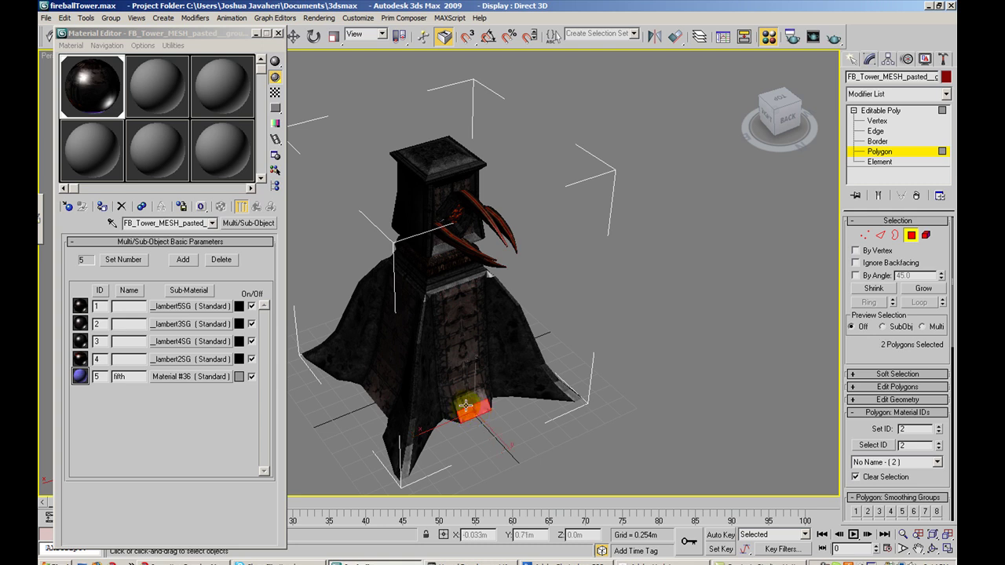
pyautogui.keyDown('ctrl'); pyautogui.click(467, 404); pyautogui.keyUp('ctrl')
pyautogui.keyDown('ctrl'); pyautogui.click(471, 402); pyautogui.keyUp('ctrl')
pyautogui.keyDown('ctrl'); pyautogui.click(461, 393); pyautogui.keyUp('ctrl')
pyautogui.keyDown('ctrl'); pyautogui.click(470, 389); pyautogui.keyUp('ctrl')
pyautogui.keyDown('ctrl'); pyautogui.click(462, 368); pyautogui.keyUp('ctrl')
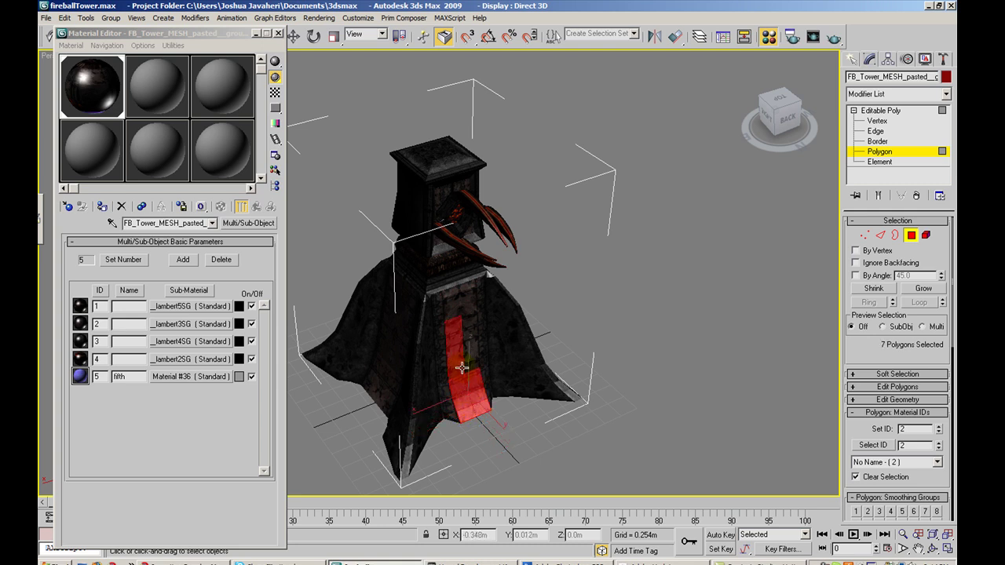
pyautogui.keyDown('ctrl'); pyautogui.click(466, 366); pyautogui.keyUp('ctrl')
pyautogui.keyDown('ctrl'); pyautogui.click(461, 313); pyautogui.keyUp('ctrl')
pyautogui.keyDown('ctrl'); pyautogui.click(461, 300); pyautogui.keyUp('ctrl')
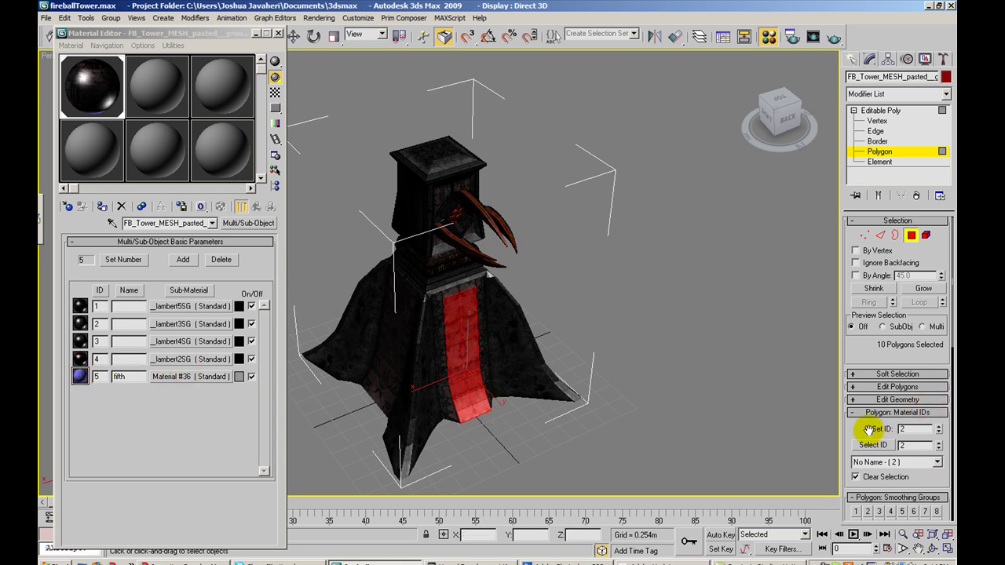
pyautogui.moveTo(866, 430); pyautogui.dragTo(867, 307)
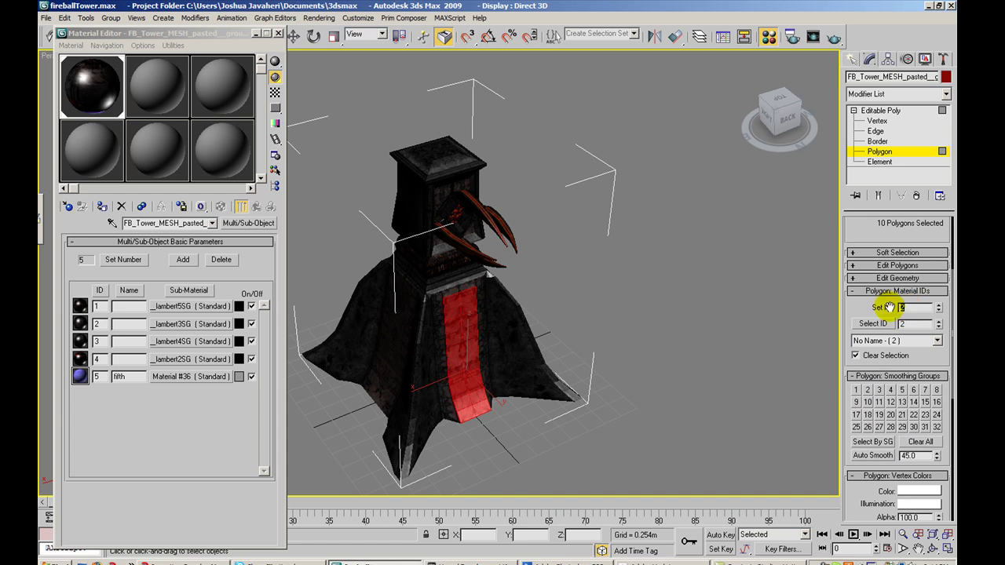
pyautogui.write('5')
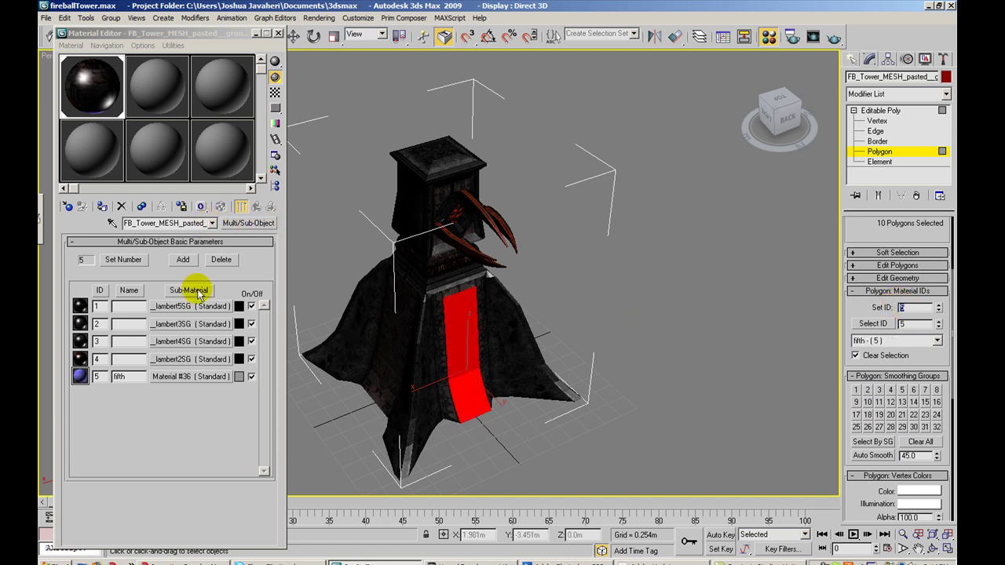
# - Show the fifth sub-material's map in the viewport, return to the parent material and deselect the strip's polygons
pyautogui.click(182, 376)
pyautogui.click(221, 206)
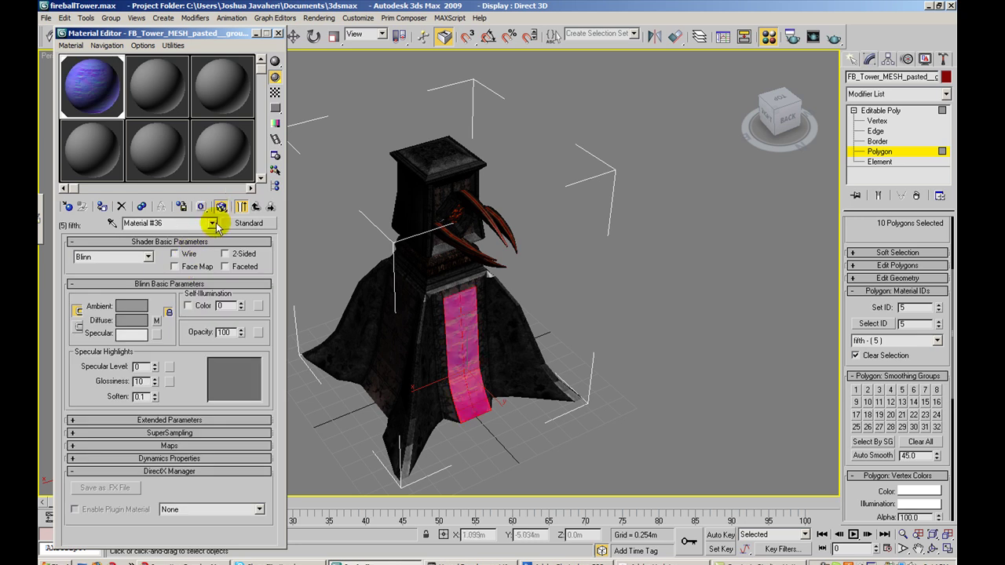
pyautogui.click(212, 223)
pyautogui.click(165, 234)
pyautogui.click(655, 233)
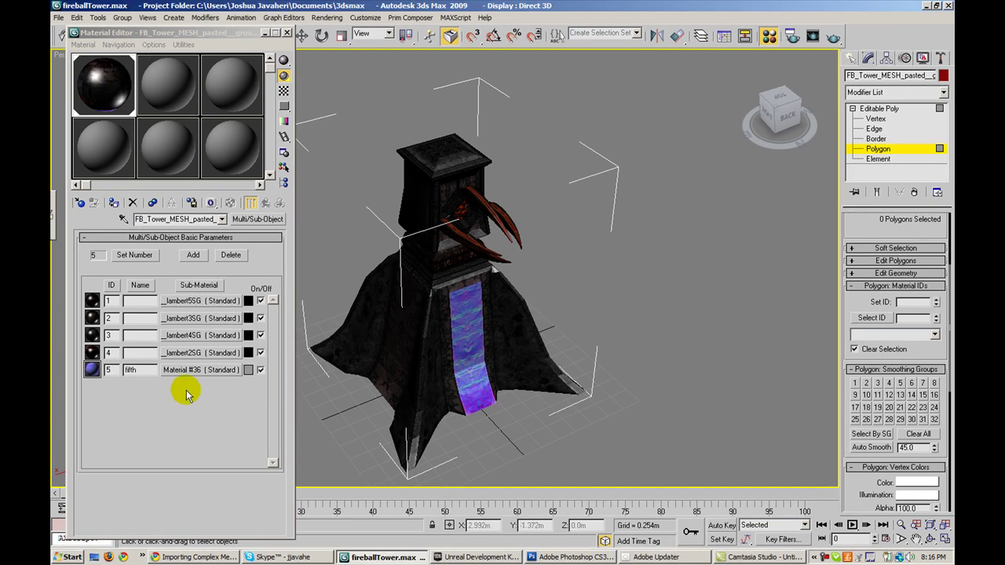
# - Delete the fifth sub-material from the tower's multi/sub-object material
pyautogui.click(217, 34)
pyautogui.moveTo(215, 32); pyautogui.dragTo(216, 32)
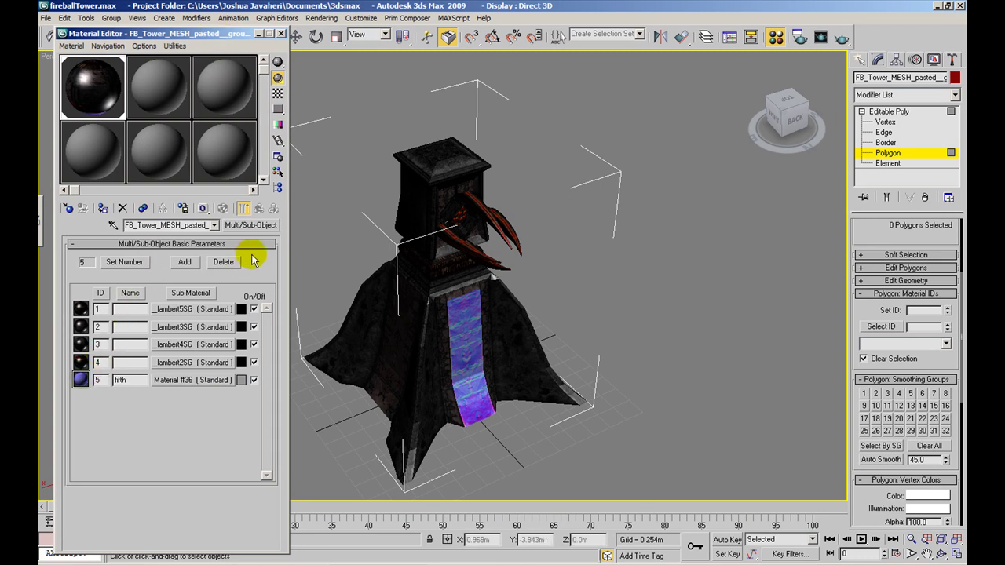
pyautogui.click(223, 264)
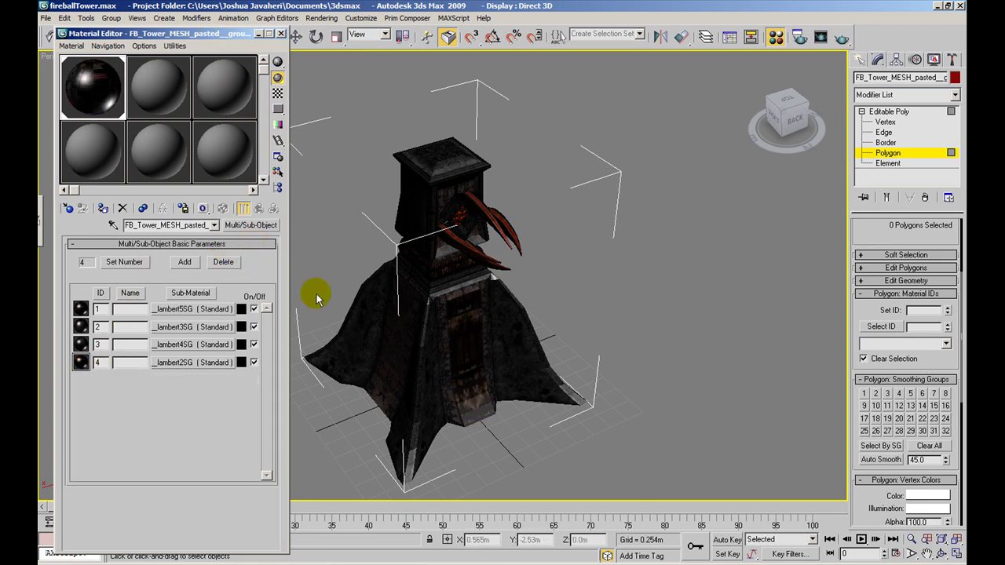
# - Select the ten polygons of the central vertical strip on the tower's base, set their material ID to 2 and deselect them
pyautogui.click(472, 421)
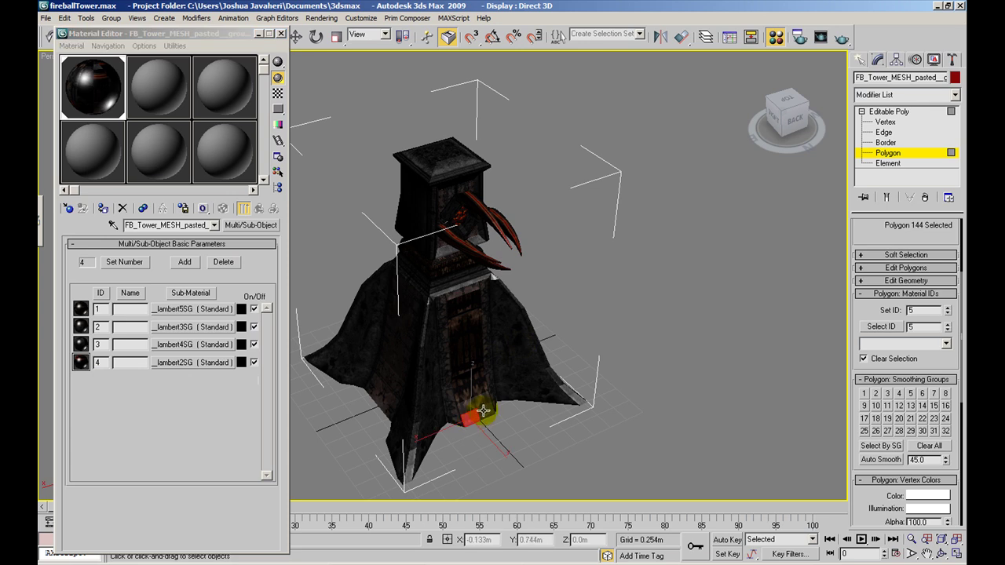
pyautogui.keyDown('ctrl'); pyautogui.click(457, 345); pyautogui.keyUp('ctrl')
pyautogui.keyDown('ctrl'); pyautogui.click(463, 313); pyautogui.keyUp('ctrl')
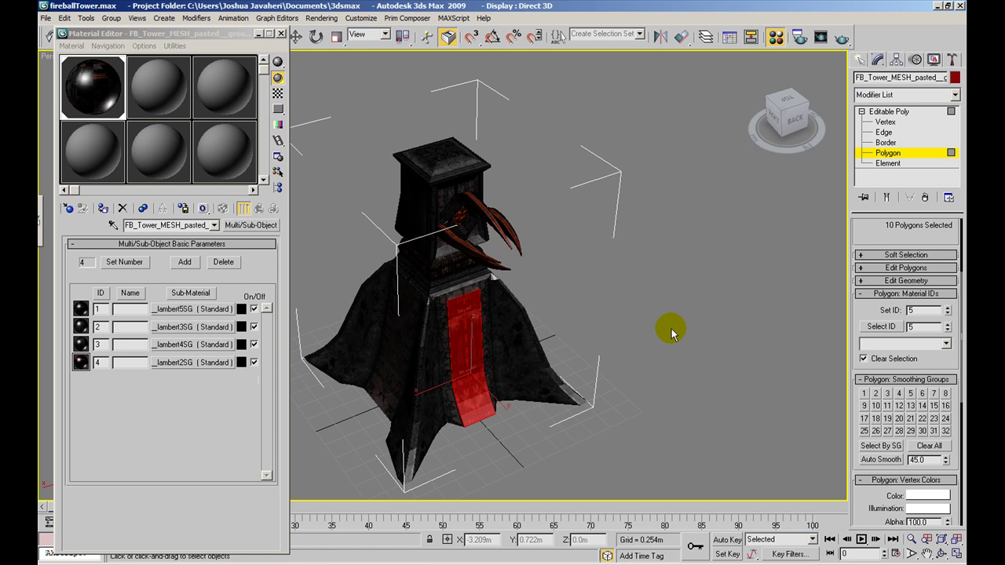
pyautogui.moveTo(933, 311); pyautogui.dragTo(869, 310)
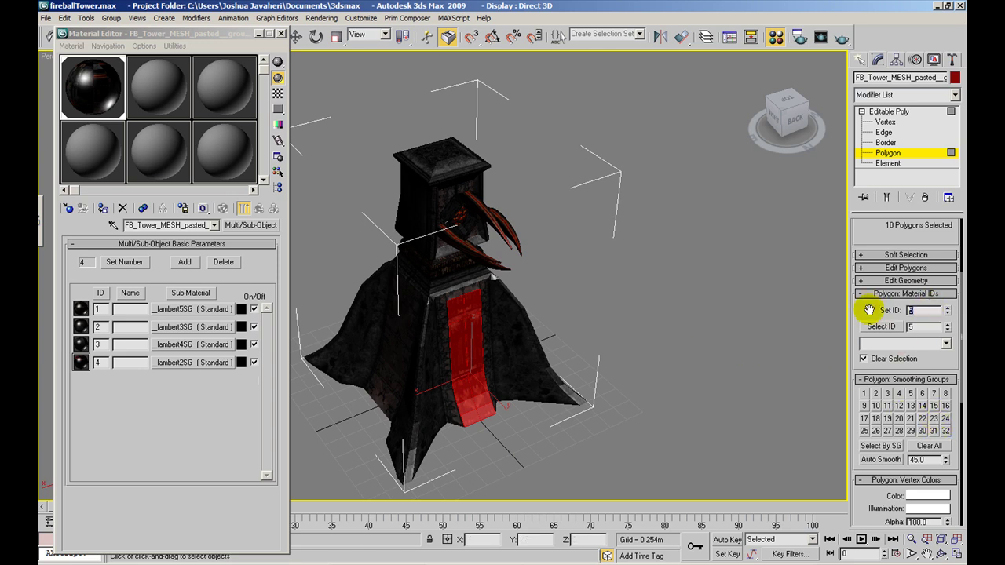
pyautogui.write('2')
pyautogui.press('Return')
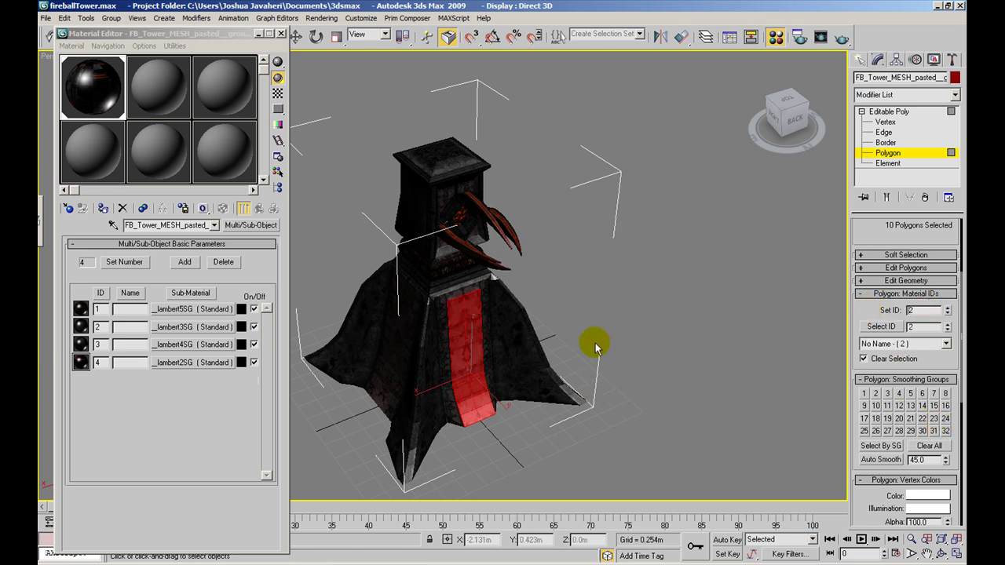
pyautogui.click(595, 341)
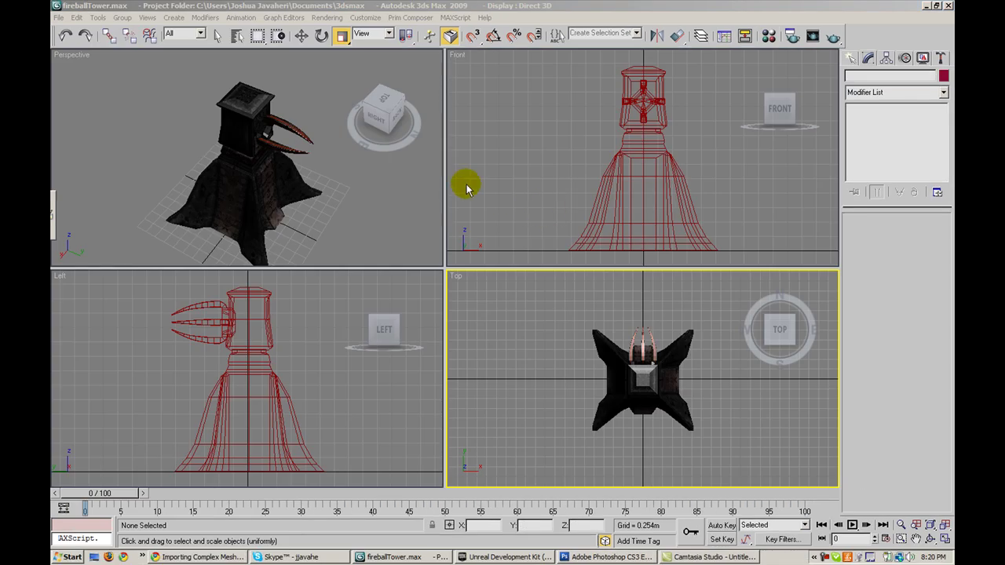
pyautogui.click(423, 160)
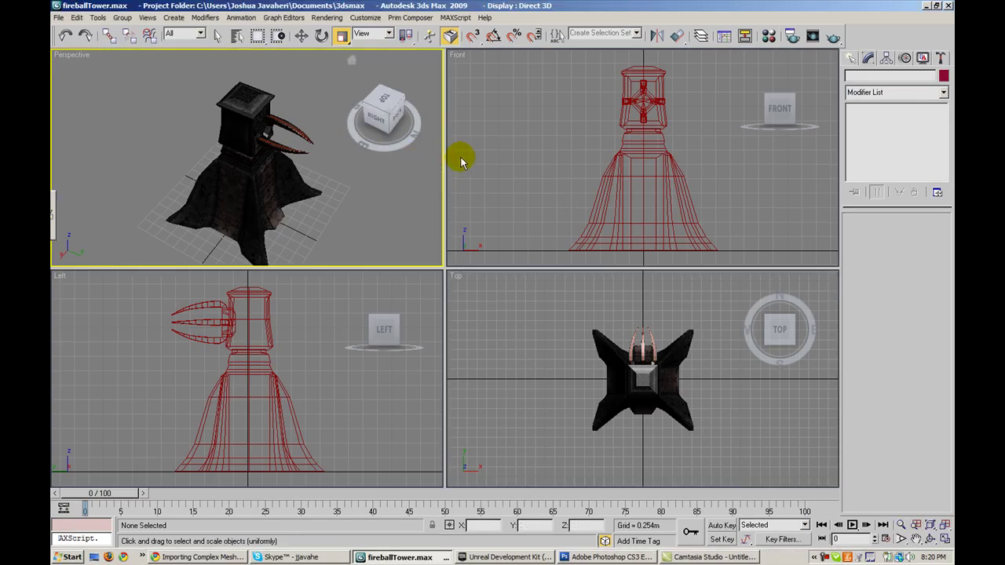
pyautogui.click(461, 159)
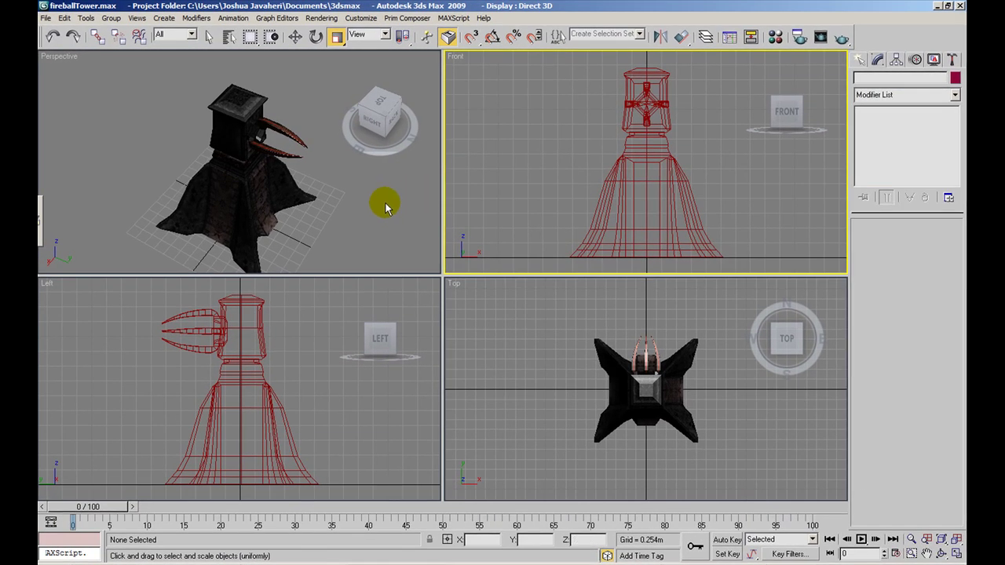
pyautogui.click(385, 203)
pyautogui.click(391, 295)
pyautogui.click(474, 305)
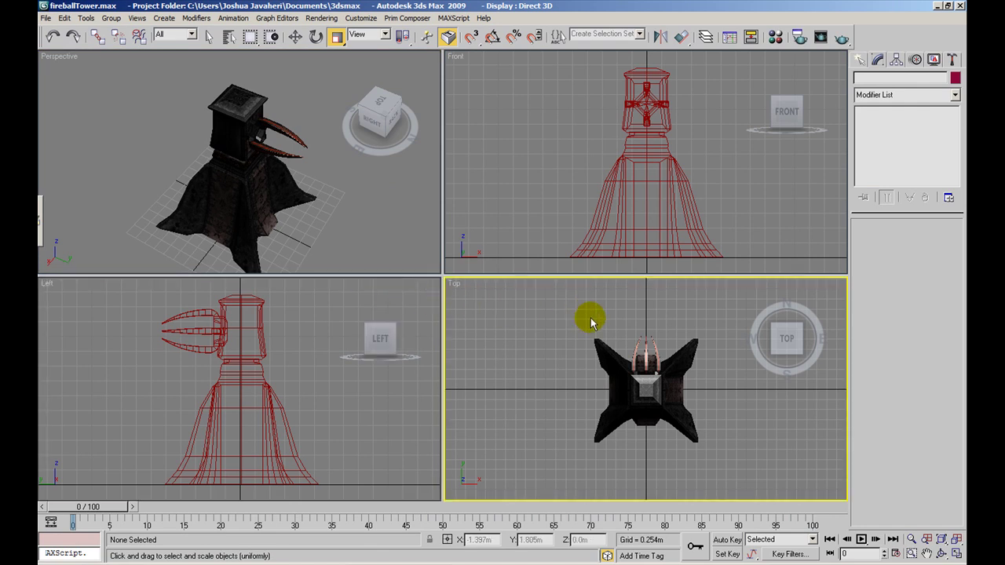
pyautogui.click(379, 234)
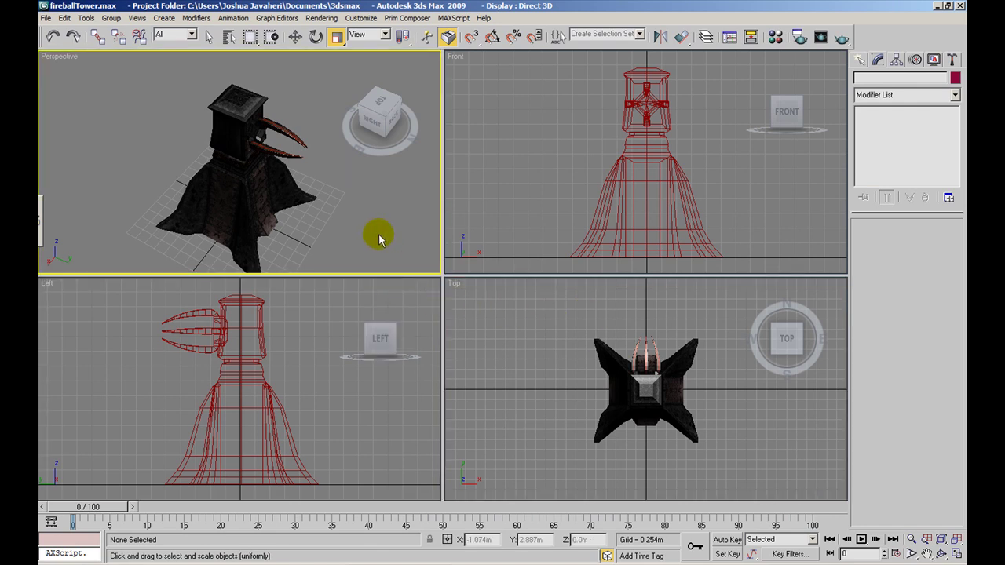
pyautogui.click(766, 389)
pyautogui.click(523, 246)
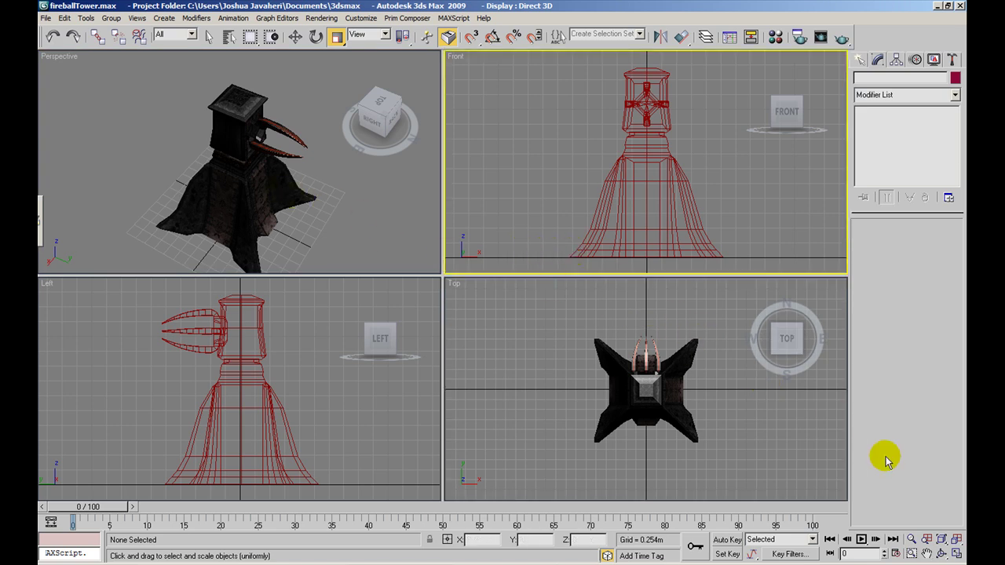
pyautogui.click(536, 340)
pyautogui.rightClick(509, 344)
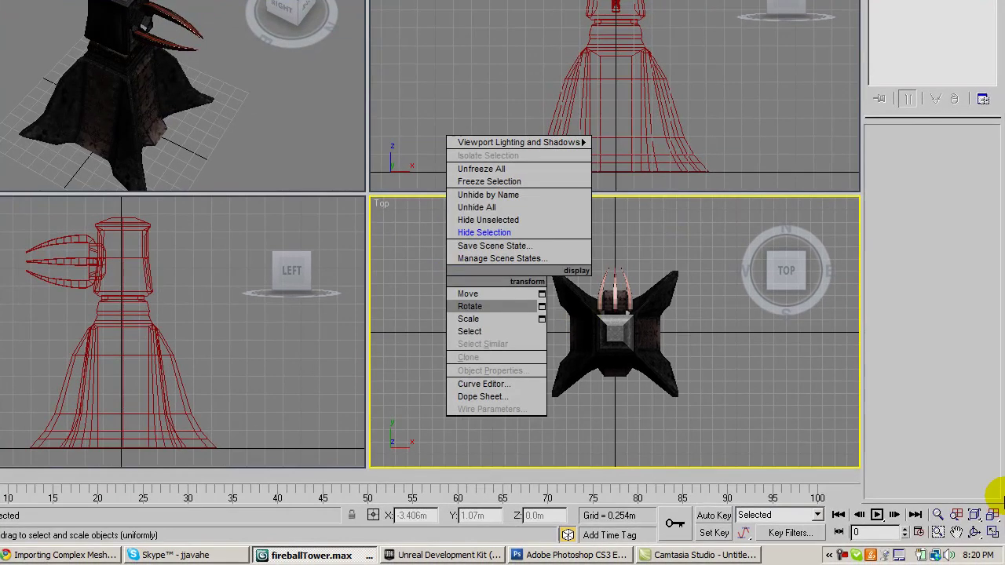
# - Maximize the Perspective viewport and unhide all objects in the scene
pyautogui.click(993, 533)
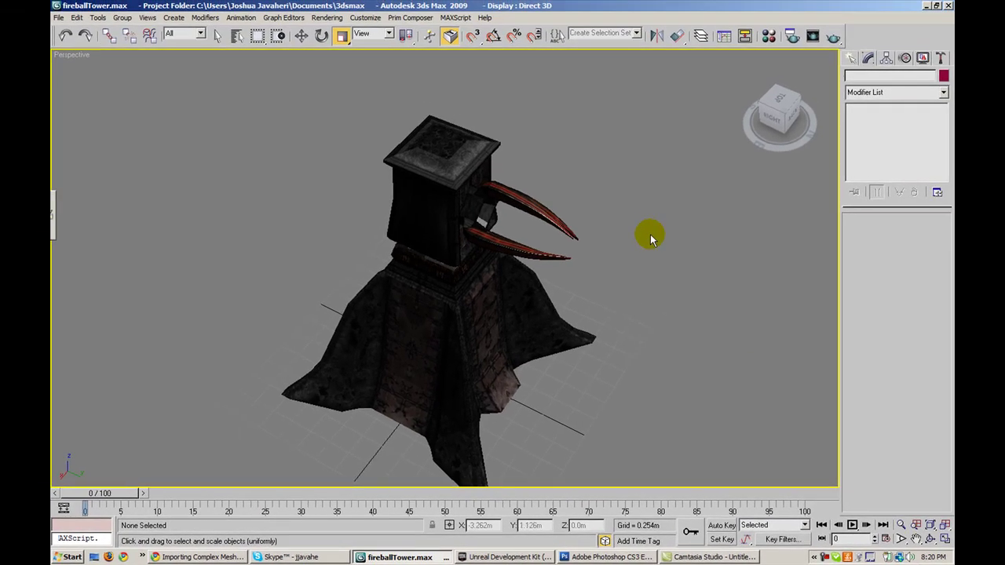
pyautogui.rightClick(649, 263)
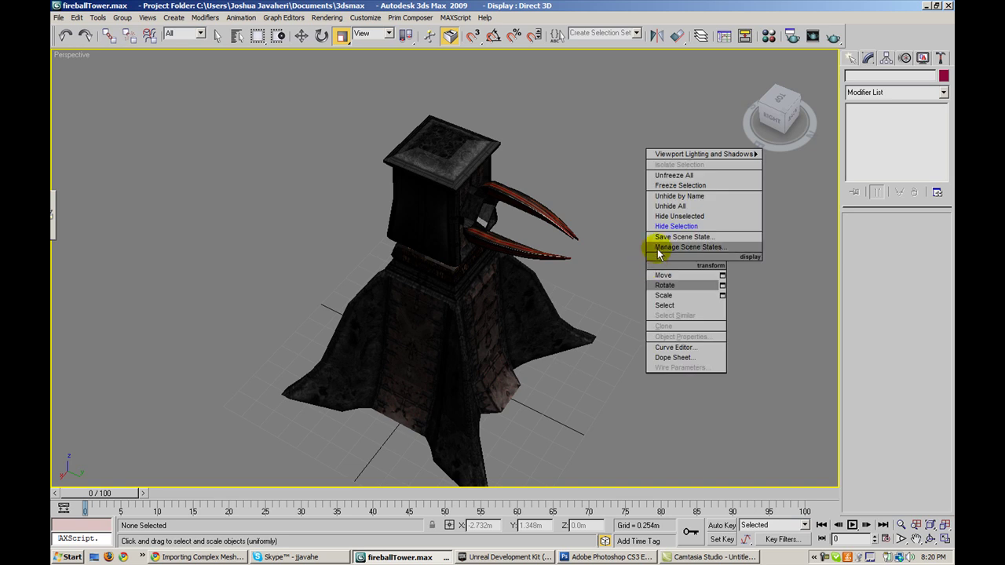
pyautogui.click(667, 207)
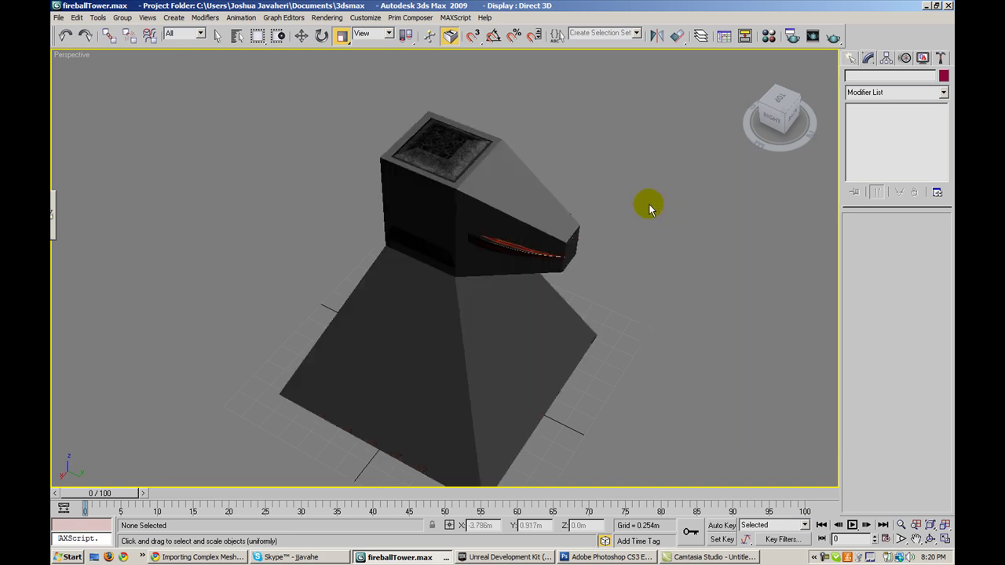
# - Move the collision box enclosing the tower about 2.6 m along Y, undo the move and deselect the box
pyautogui.click(529, 194)
pyautogui.click(299, 39)
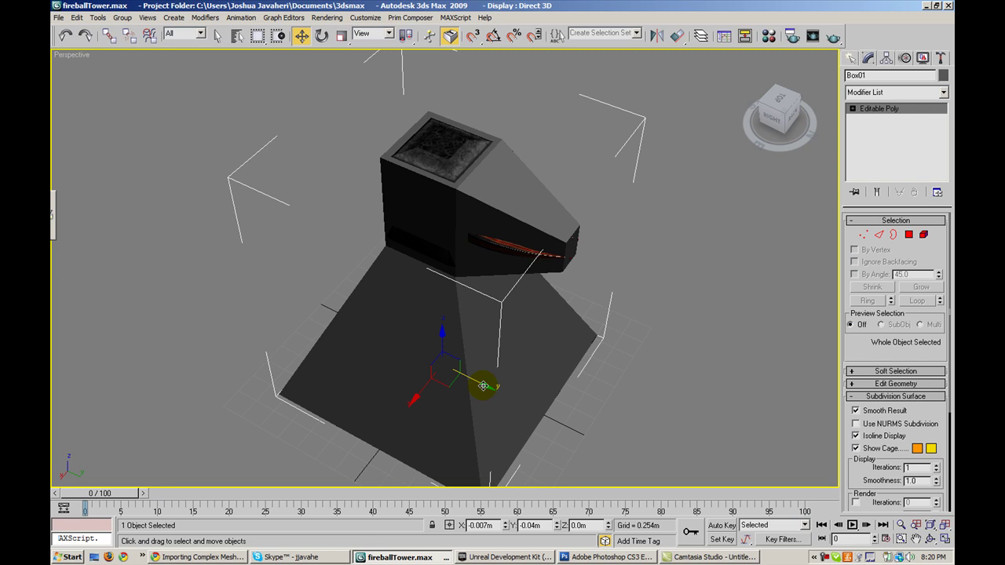
pyautogui.moveTo(483, 385); pyautogui.dragTo(697, 469)
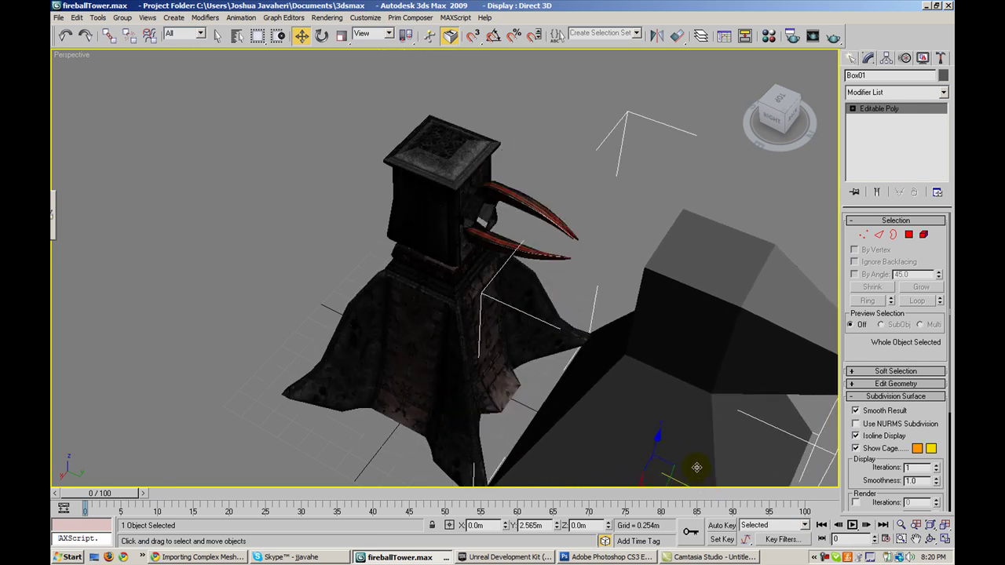
pyautogui.hotkey('ctrl', 'z')
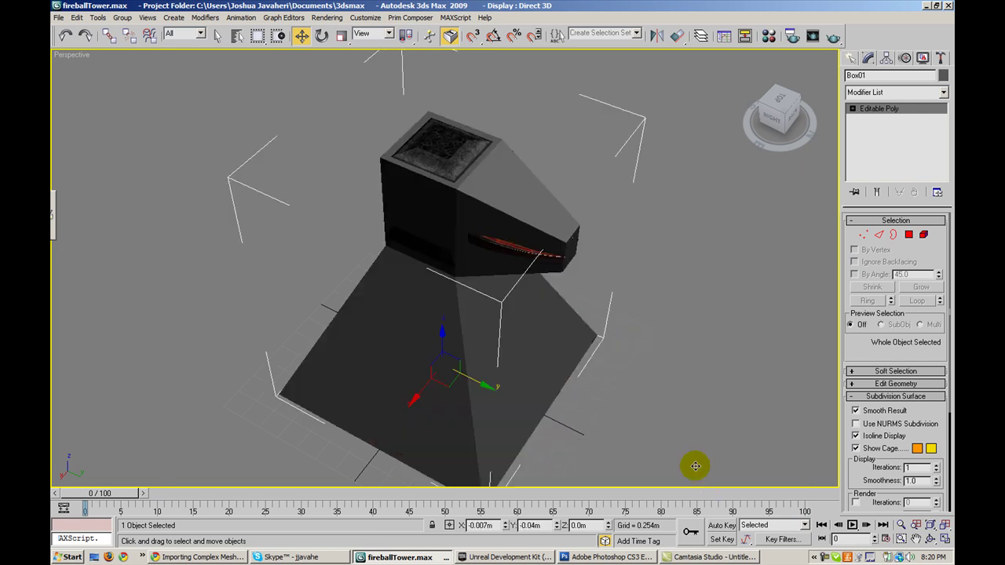
pyautogui.click(625, 282)
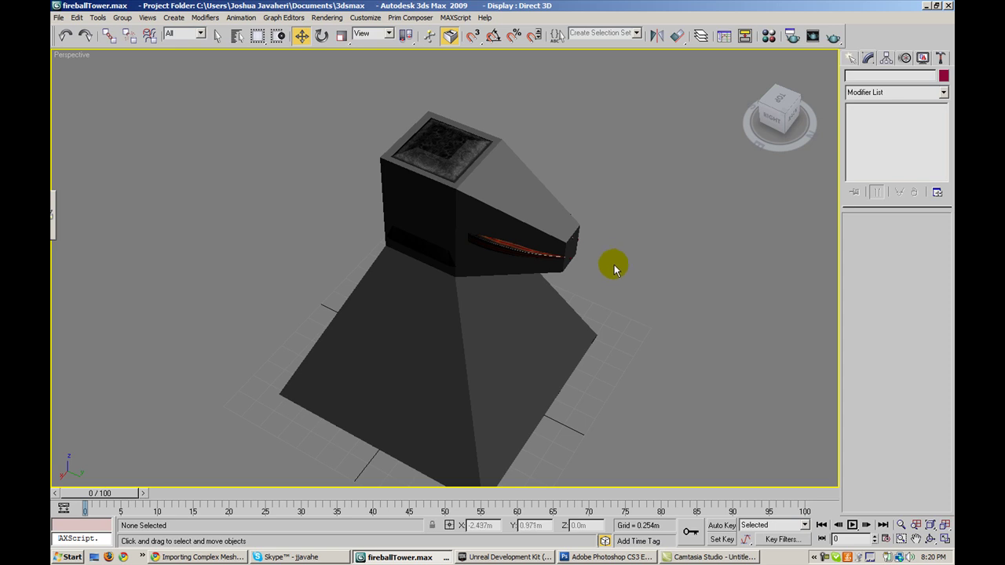
# - Select the tower mesh inside the collision box, examine its object name and deselect it
pyautogui.click(495, 192)
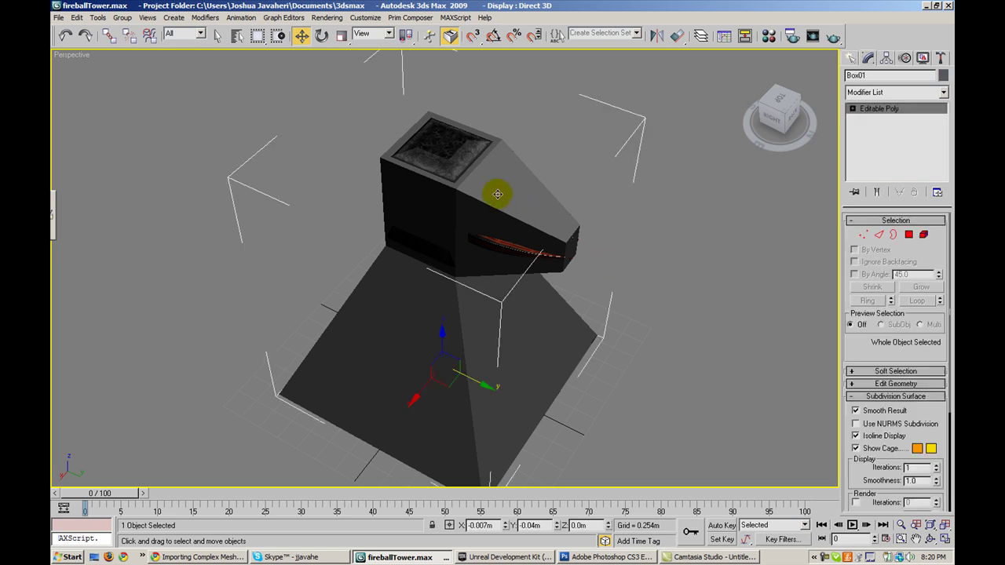
pyautogui.click(462, 141)
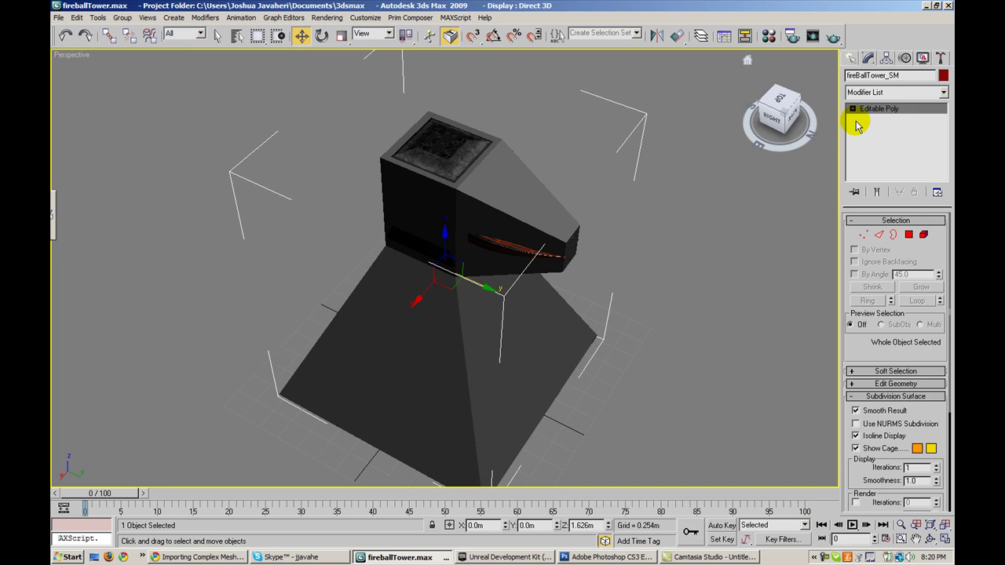
pyautogui.moveTo(901, 75); pyautogui.dragTo(819, 78)
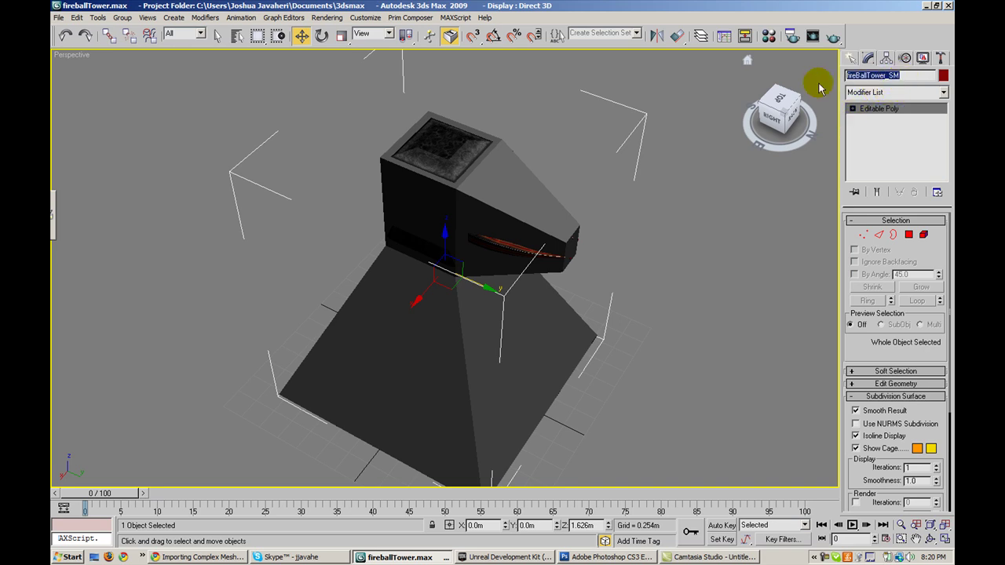
pyautogui.click(652, 149)
# - Rename the collision box enclosing the tower as UCX_fireBallTower_SM and deselect it
pyautogui.click(541, 194)
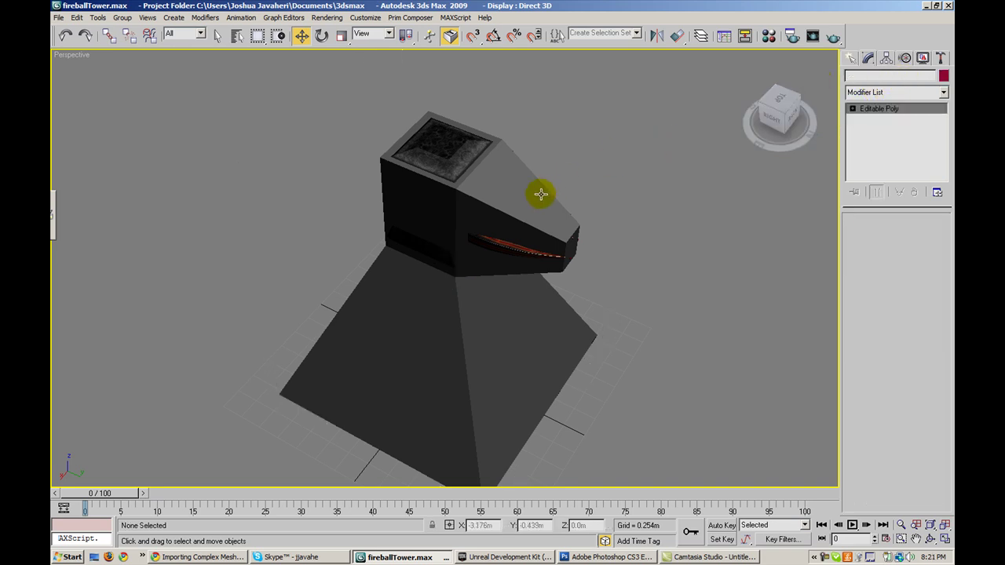
pyautogui.moveTo(886, 76); pyautogui.dragTo(817, 81)
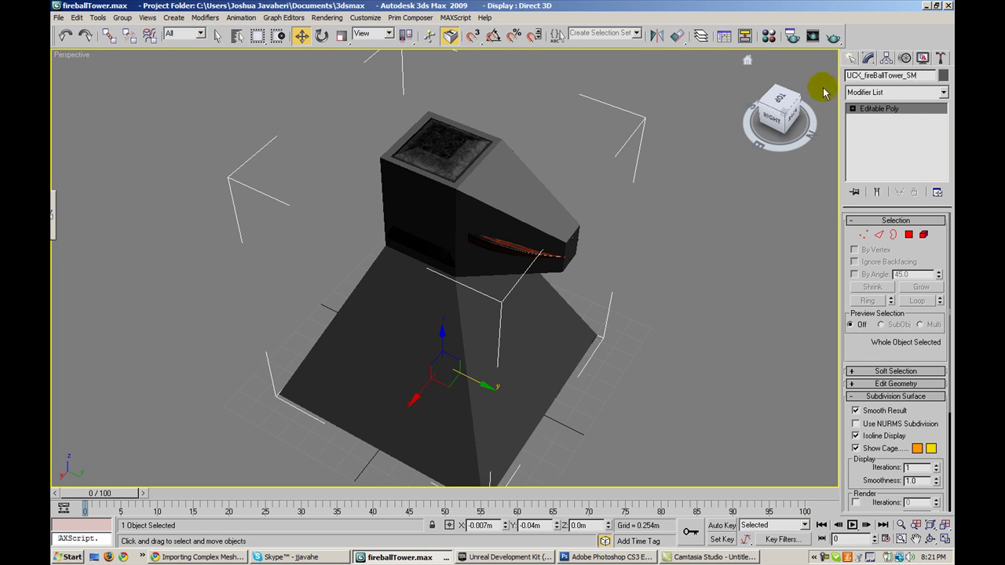
pyautogui.click(702, 191)
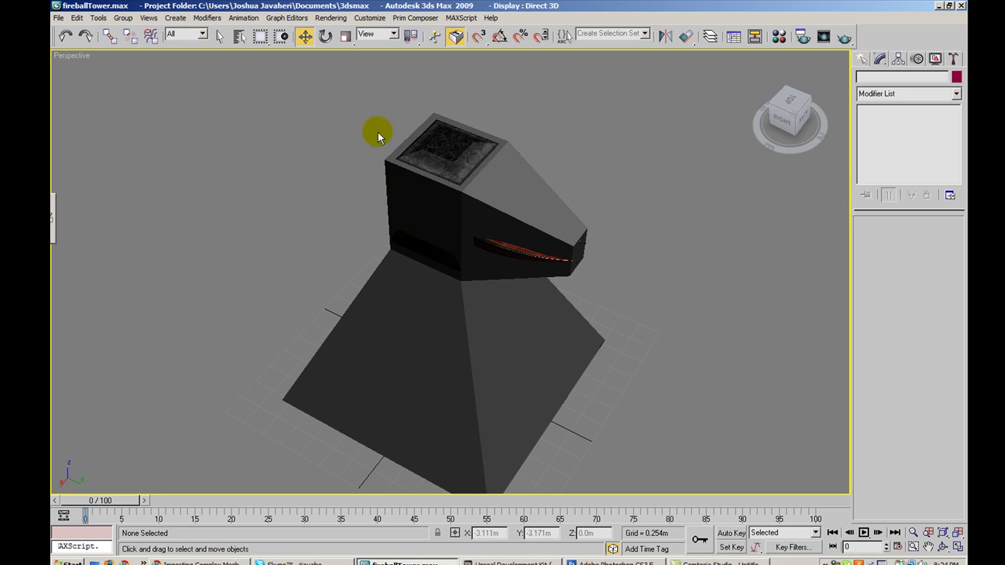
# - Export the scene as fireBallTower_SM.ASE in the FireballTower folder, replacing the existing file and accepting the ASCII export options
pyautogui.click(58, 18)
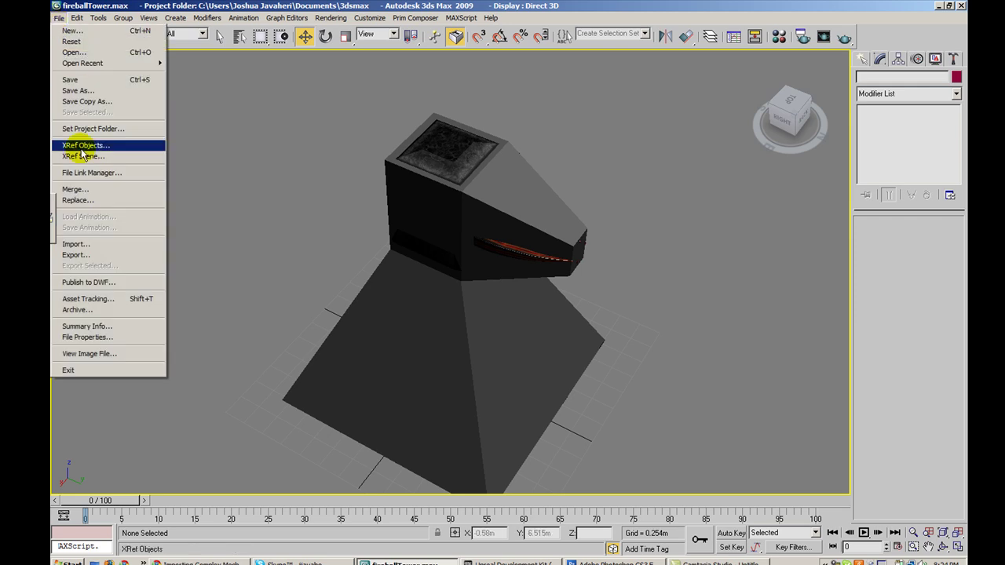
pyautogui.click(75, 256)
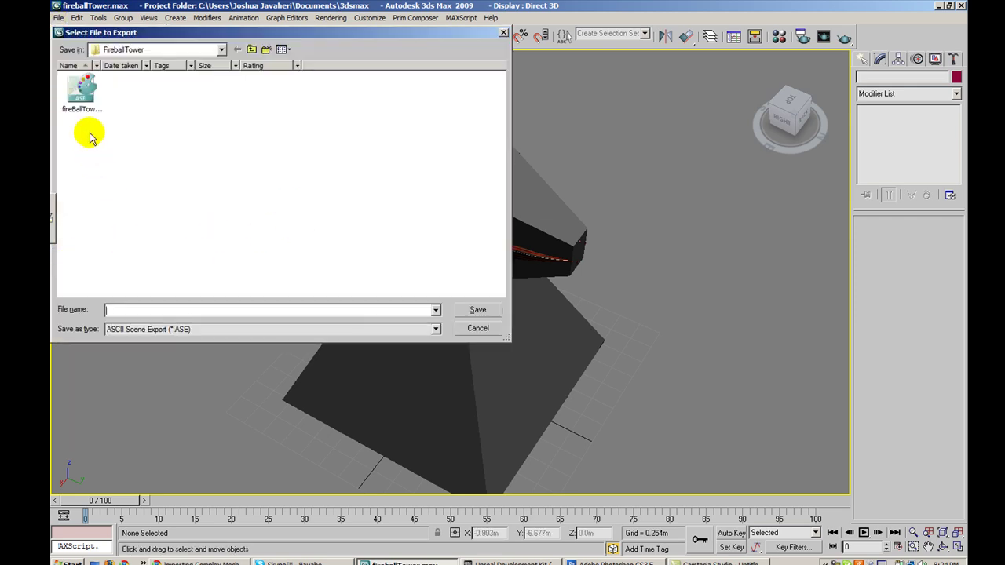
pyautogui.click(82, 93)
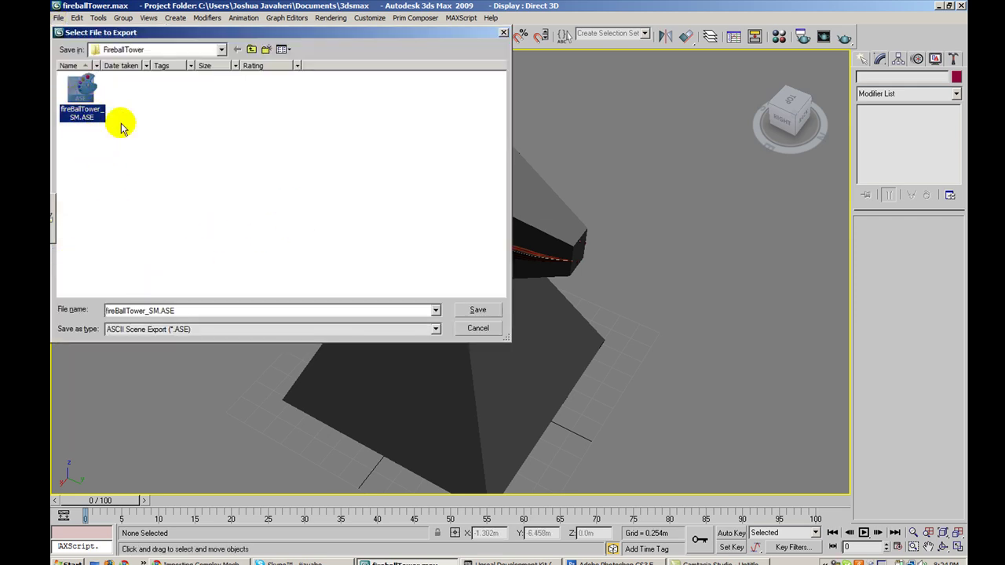
pyautogui.click(472, 311)
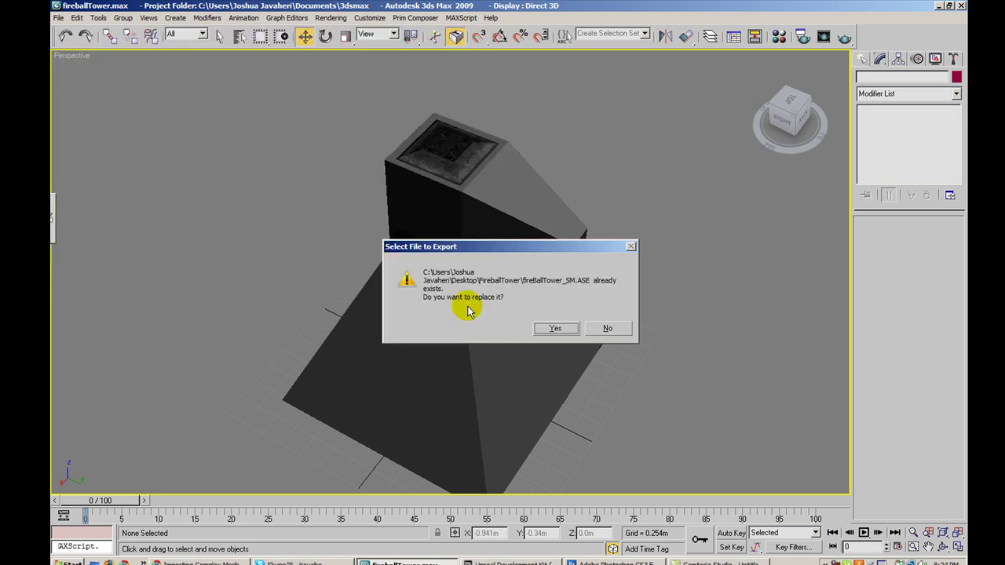
pyautogui.click(554, 329)
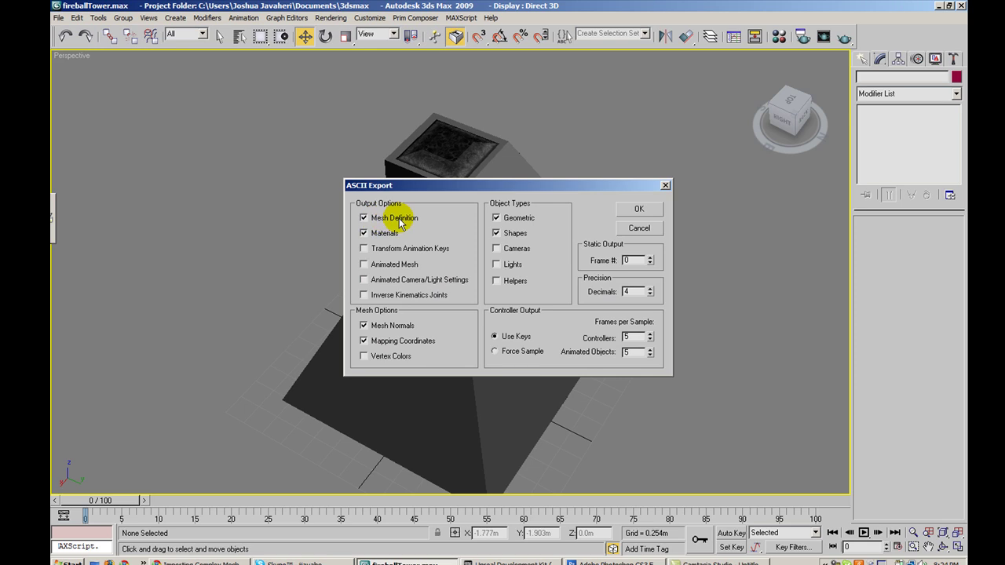
pyautogui.moveTo(430, 189); pyautogui.dragTo(426, 184)
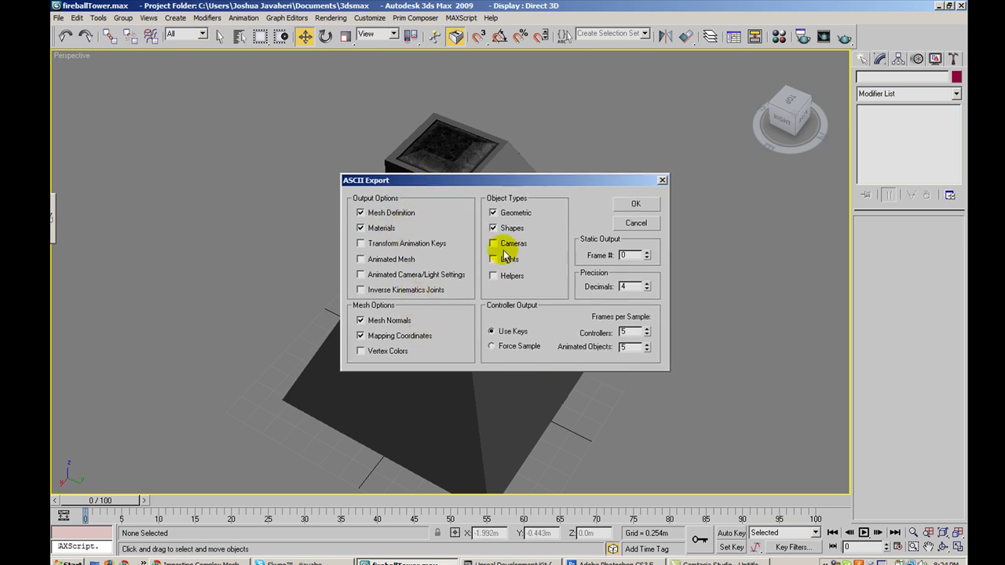
pyautogui.click(635, 205)
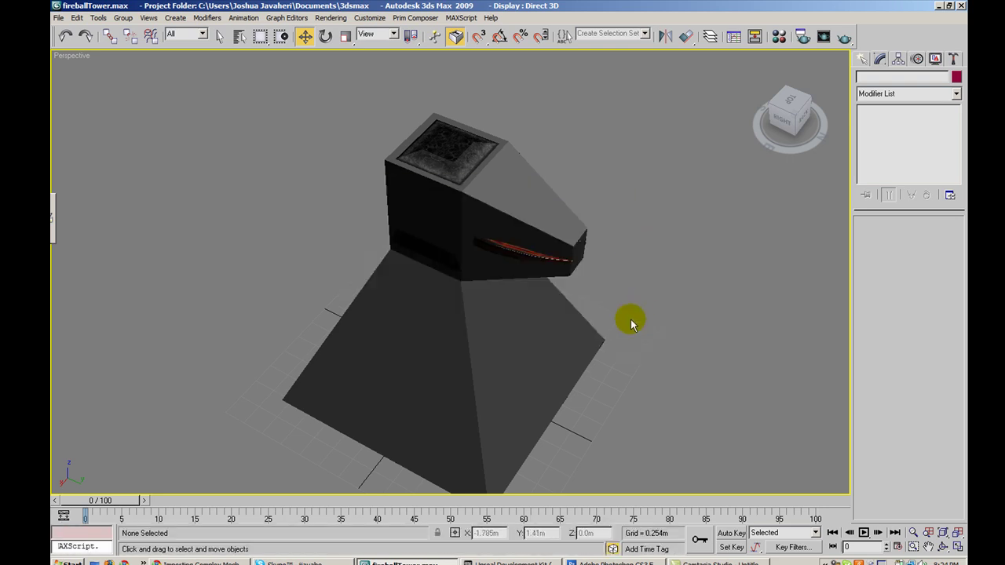
# - Switch to the Unreal Development Kit and reimport fireBallTower_SM.ASE as fireBallTower_SM into the DunDefTowers package's Mesh group, overwriting the existing collision data
pyautogui.click(511, 559)
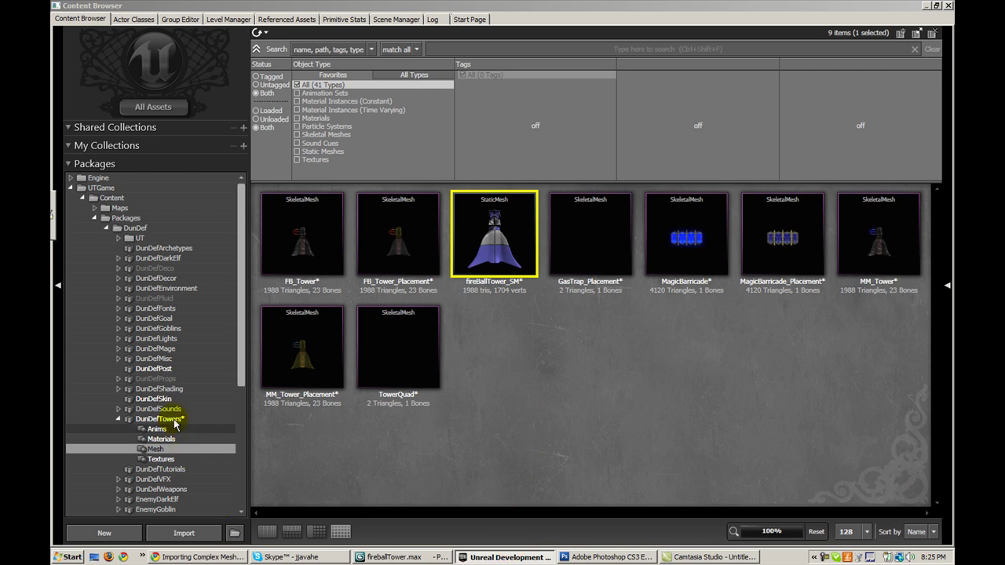
pyautogui.click(183, 533)
pyautogui.scroll(-2, 487, 157)
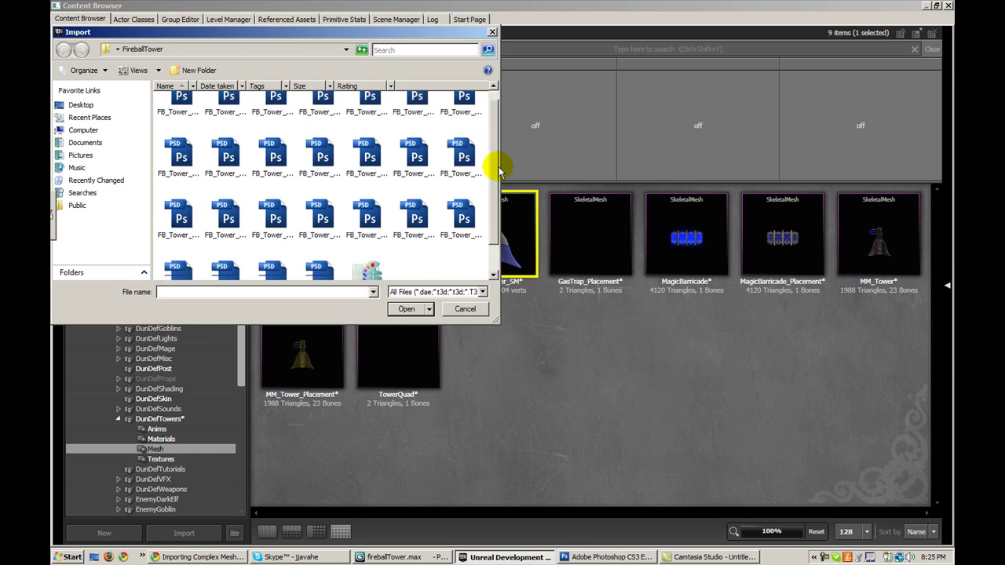
pyautogui.doubleClick(369, 246)
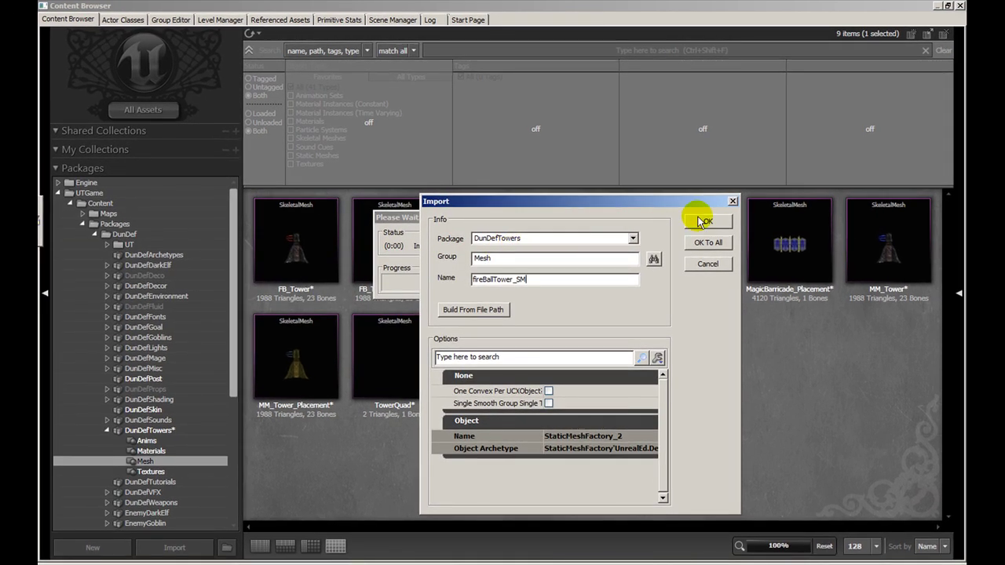
pyautogui.click(704, 222)
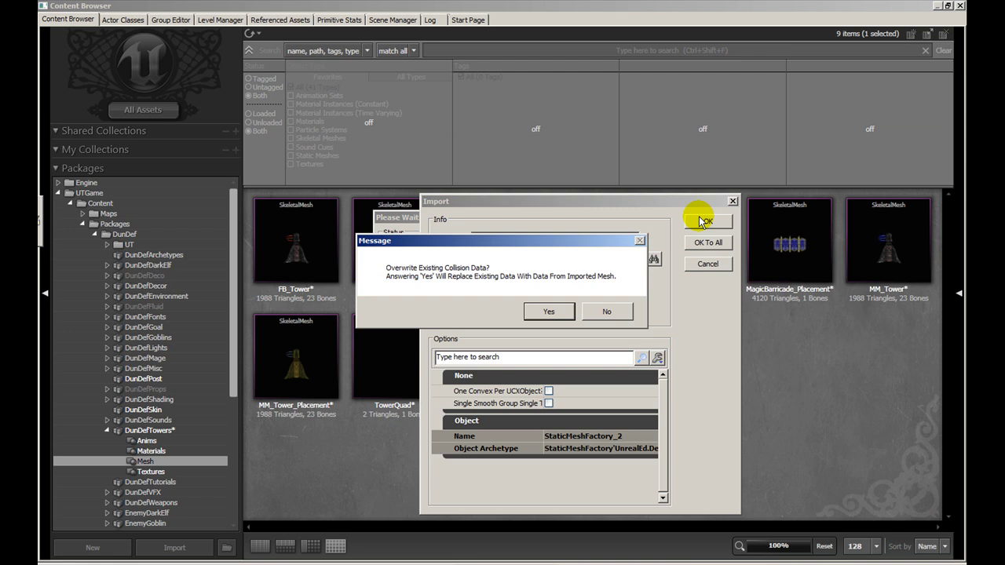
pyautogui.click(549, 312)
pyautogui.click(627, 309)
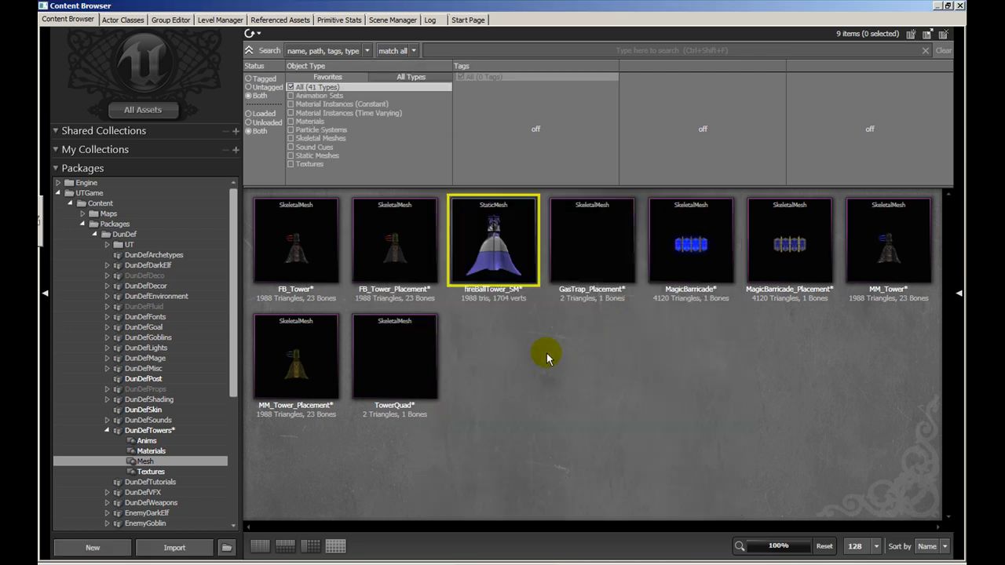
# - Open the fireBallTower_SM static mesh in the Static Mesh Editor, maximize the editor and inspect the tower from several angles
pyautogui.moveTo(482, 243)
pyautogui.doubleClick(503, 227)
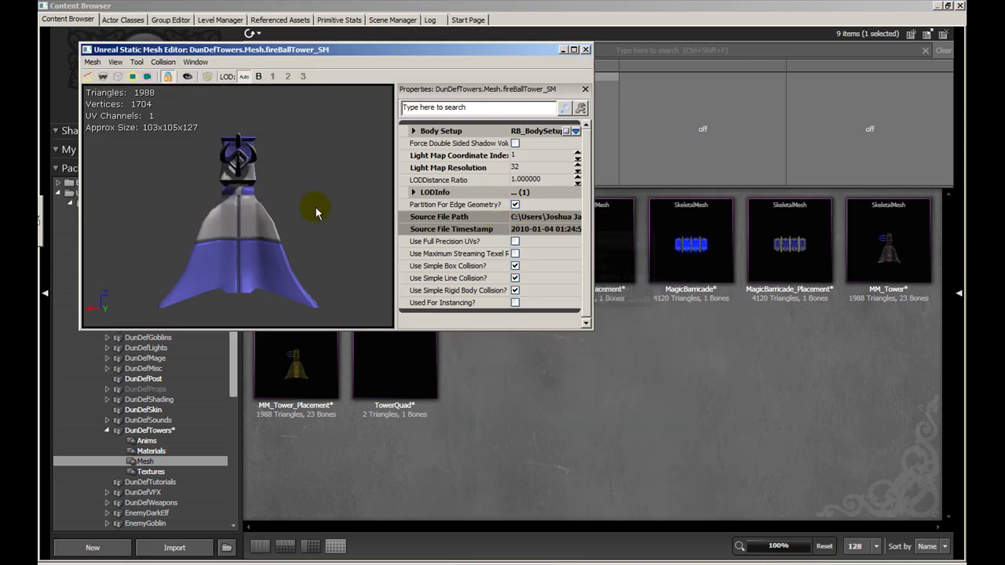
pyautogui.moveTo(319, 211); pyautogui.dragTo(346, 259)
pyautogui.moveTo(424, 234); pyautogui.dragTo(306, 198)
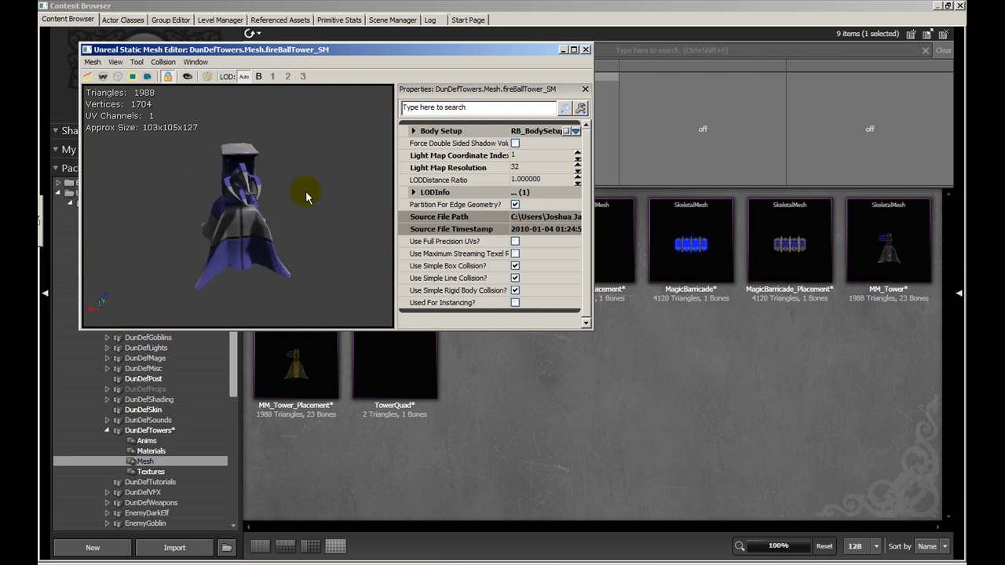
pyautogui.click(574, 49)
pyautogui.moveTo(157, 114); pyautogui.dragTo(228, 118)
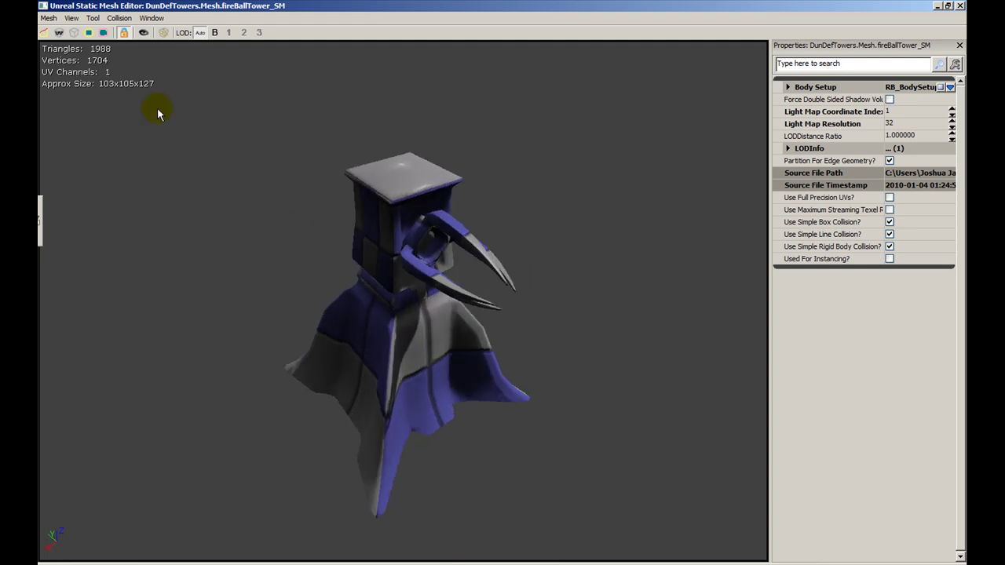
# - Display the collision hulls on the tower mesh and examine how they enclose it from several angles
pyautogui.click(103, 33)
pyautogui.moveTo(253, 168); pyautogui.dragTo(597, 176)
pyautogui.moveTo(494, 184); pyautogui.dragTo(538, 213)
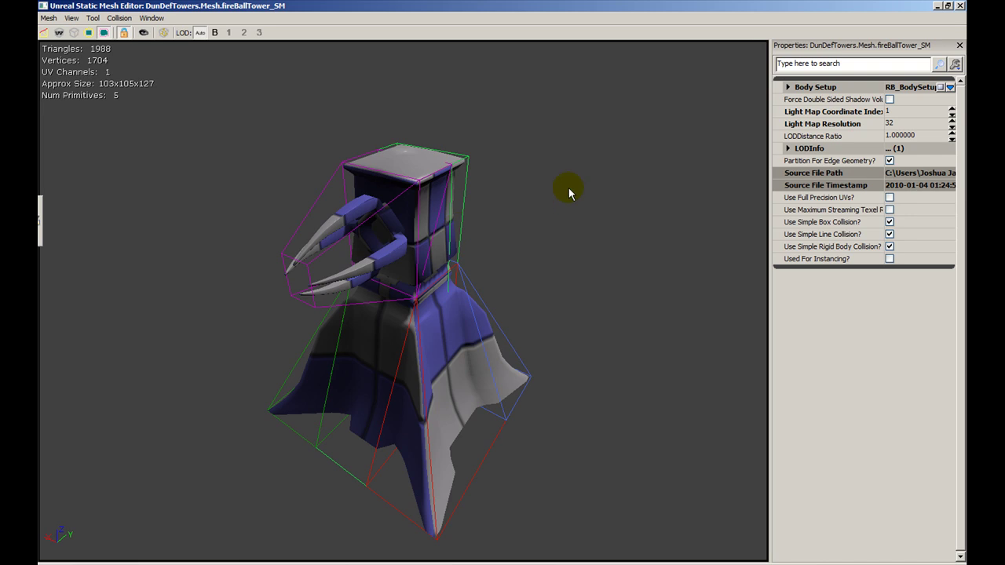
# - Expand the mesh's LODInfo down to the material settings of elements [0] through [3]
pyautogui.click(788, 149)
pyautogui.click(798, 161)
pyautogui.click(808, 173)
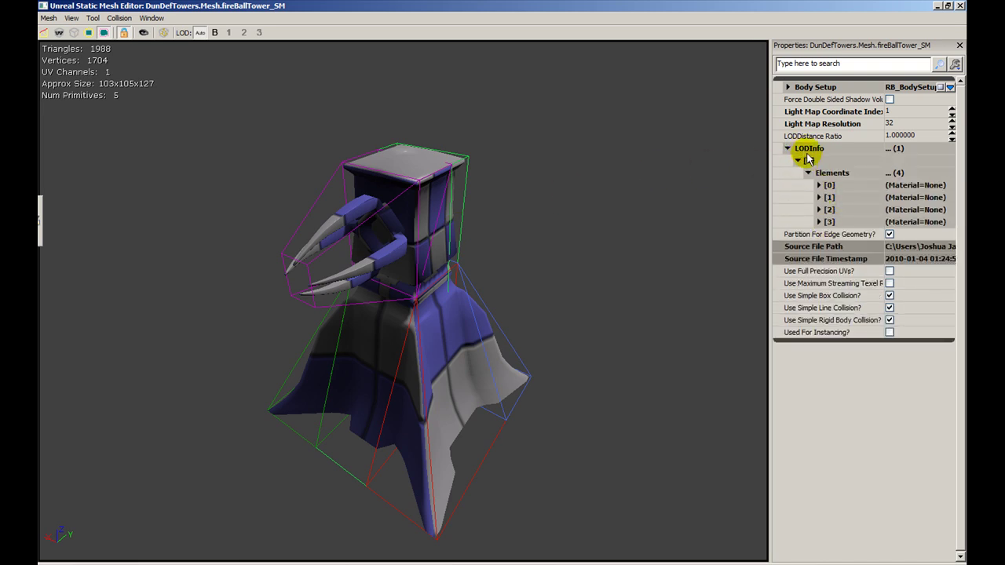
pyautogui.click(820, 223)
pyautogui.click(830, 210)
pyautogui.click(831, 197)
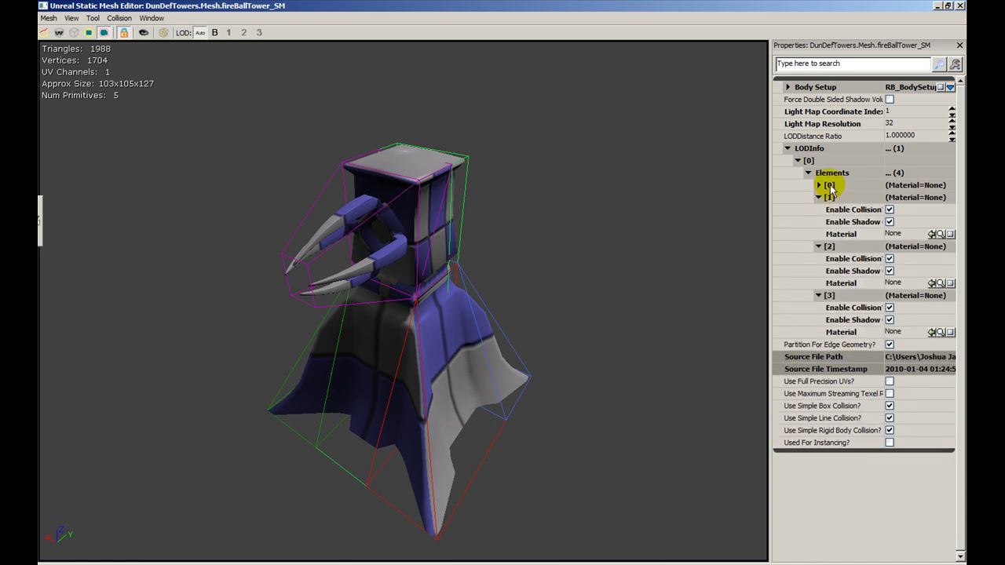
pyautogui.click(830, 186)
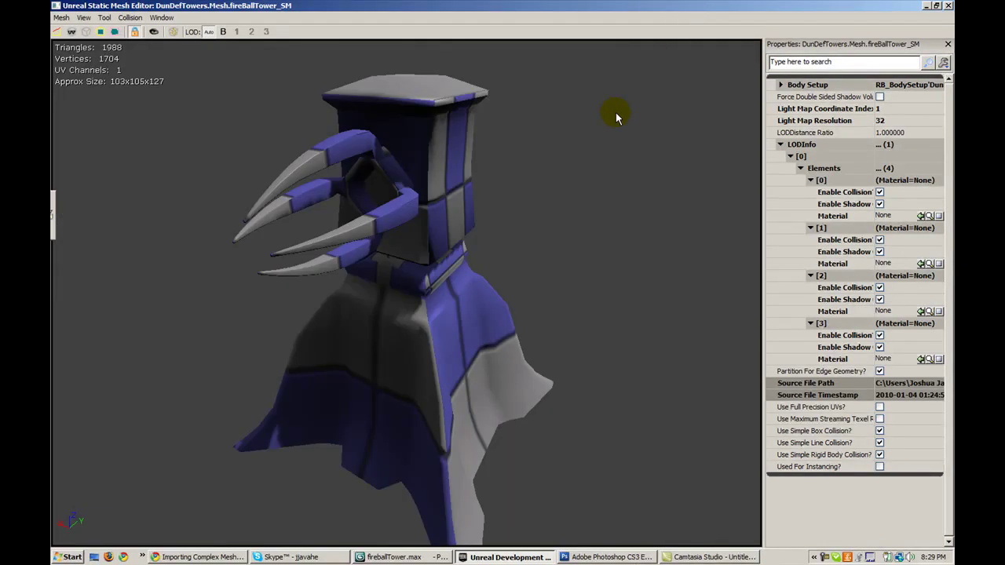
# - Restore the Static Mesh Editor to a smaller window beside the Content Browser and enlarge it to show all four material slots
pyautogui.click(936, 6)
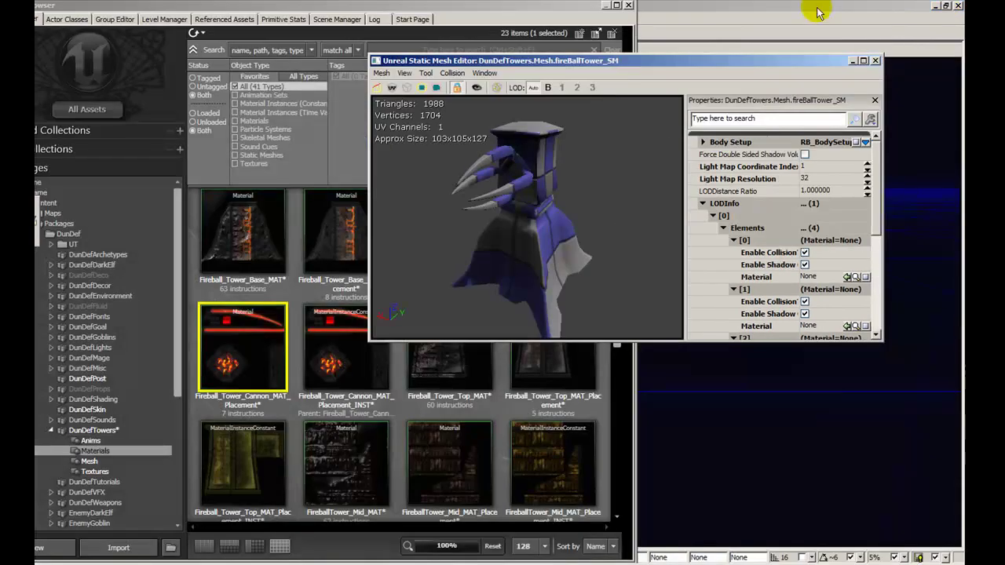
pyautogui.moveTo(661, 60); pyautogui.dragTo(663, 62)
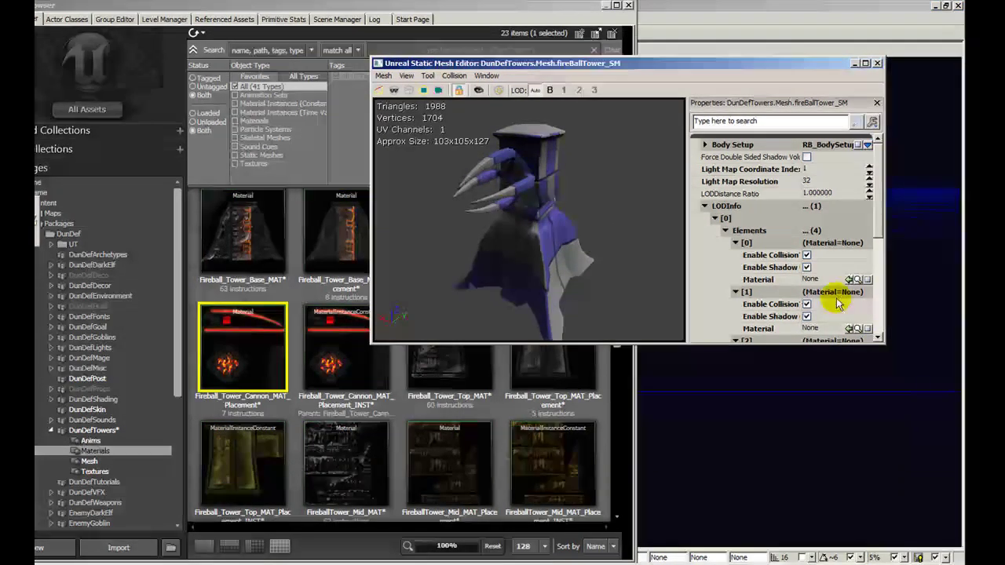
pyautogui.moveTo(883, 342); pyautogui.dragTo(932, 455)
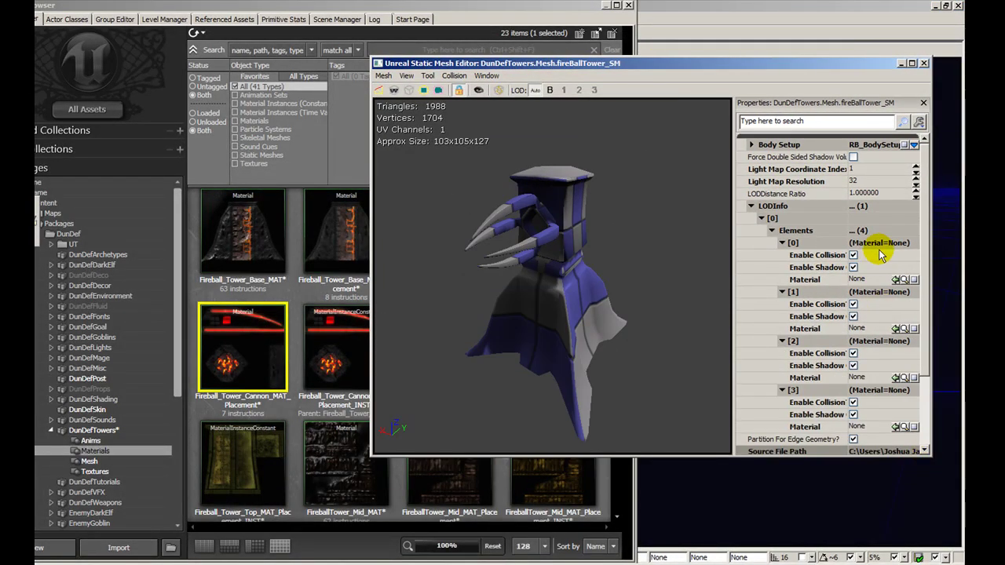
pyautogui.scroll(-2, 917, 283)
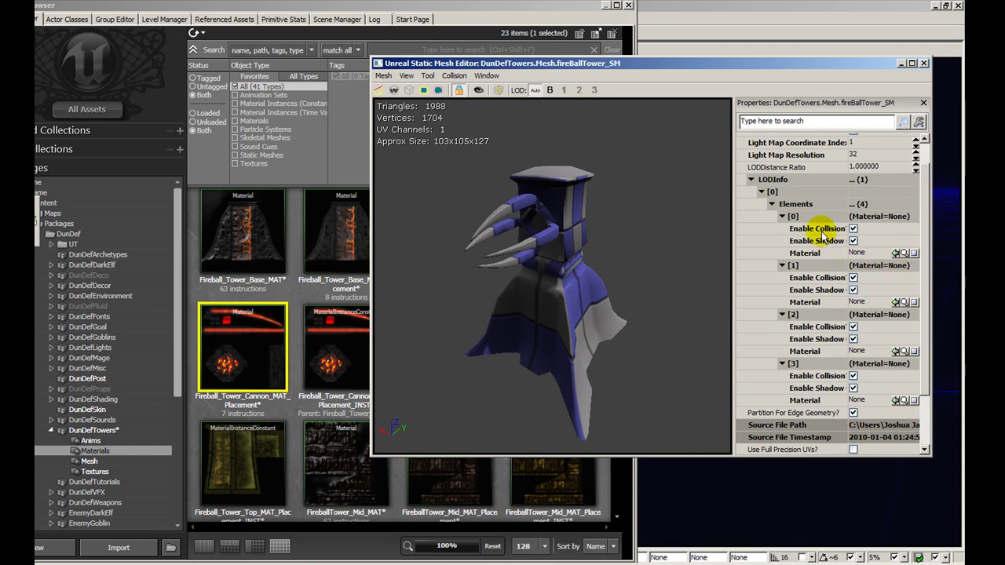
# - Assign FireballTower_Mid_MAT to the mesh's element [0] and Fireball_Tower_Base_MAT to element [1]
pyautogui.click(347, 464)
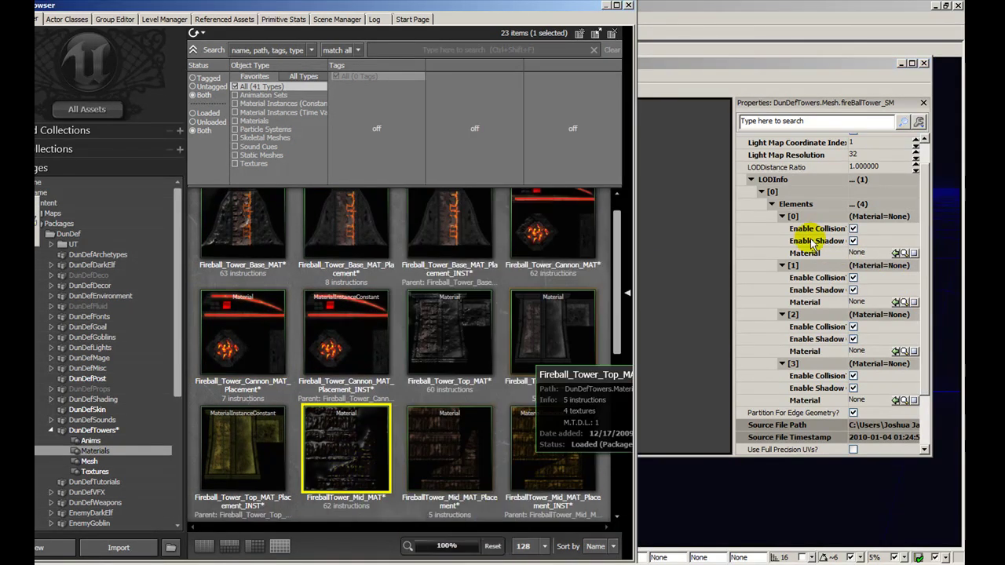
pyautogui.click(896, 253)
pyautogui.moveTo(556, 265); pyautogui.dragTo(555, 261)
pyautogui.click(275, 384)
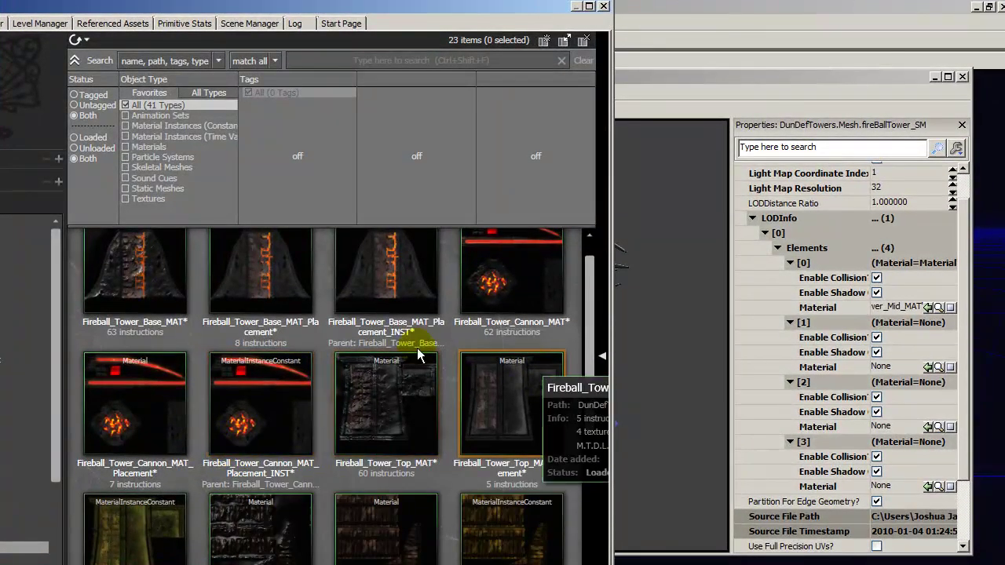
pyautogui.click(134, 271)
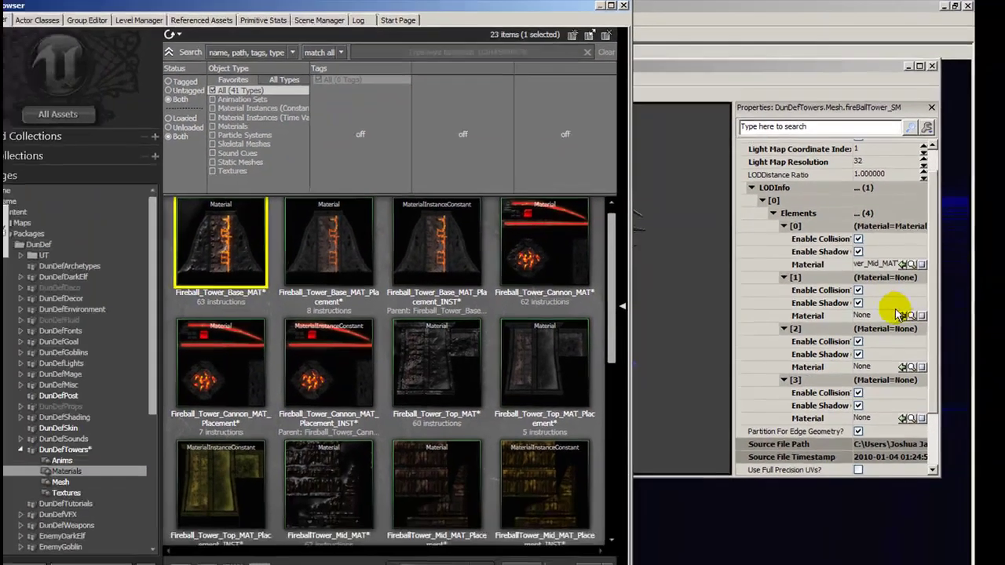
pyautogui.click(897, 314)
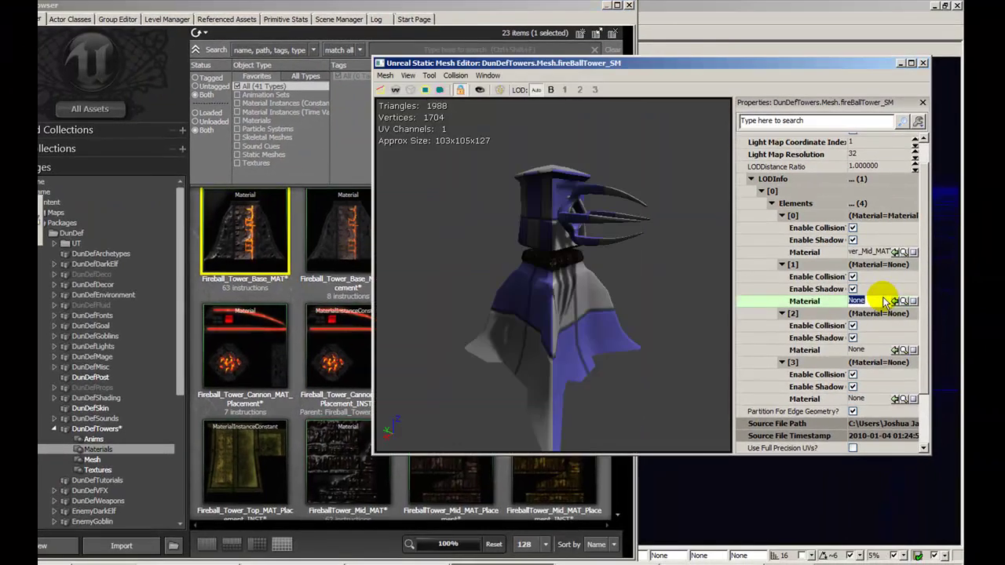
pyautogui.click(897, 303)
# - Assign Fireball_Tower_Top_MAT to the mesh's element [2] and Fireball_Tower_Cannon_MAT_Placement to element [3]
pyautogui.click(295, 305)
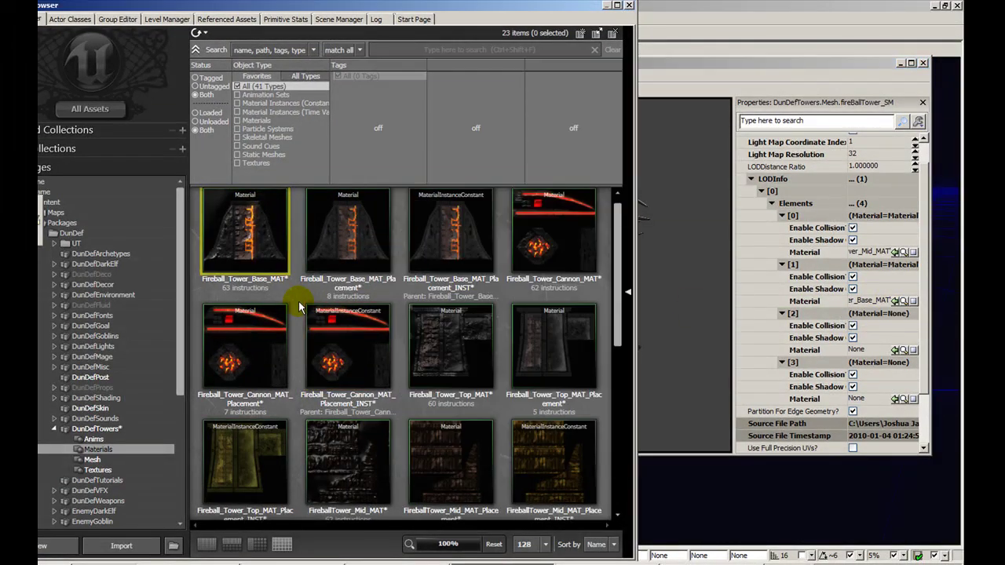
pyautogui.scroll(-3, 620, 314)
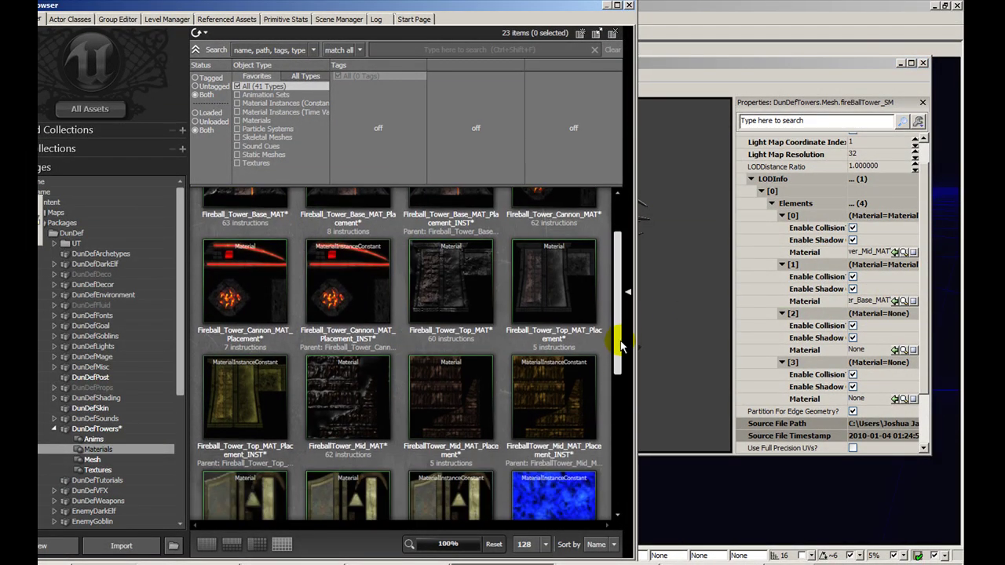
pyautogui.click(895, 349)
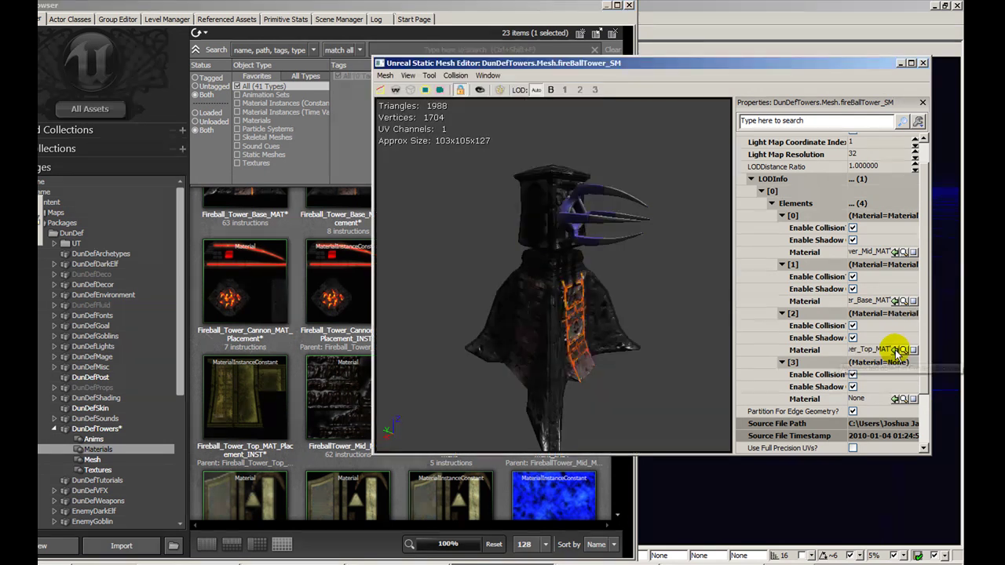
pyautogui.click(269, 264)
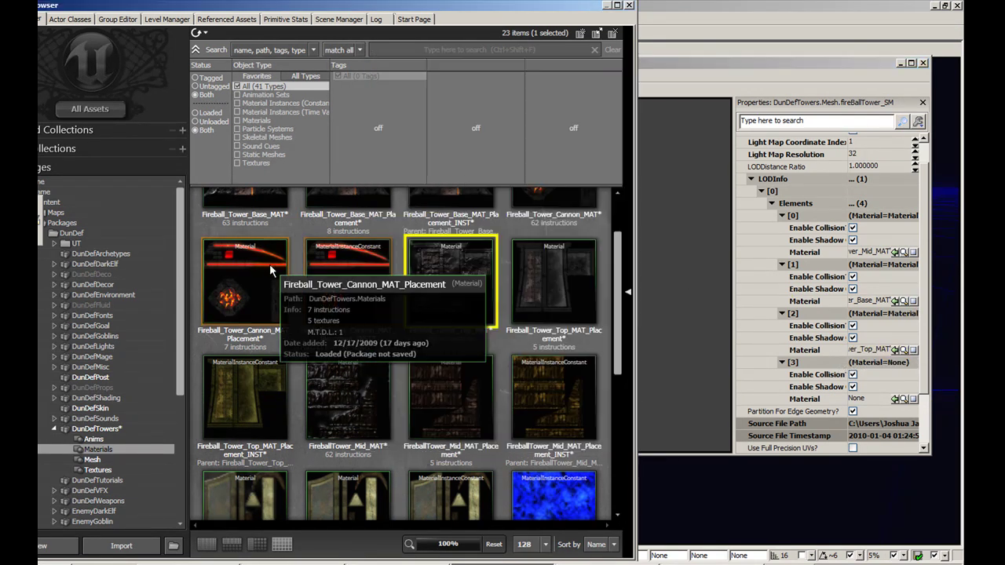
pyautogui.click(896, 399)
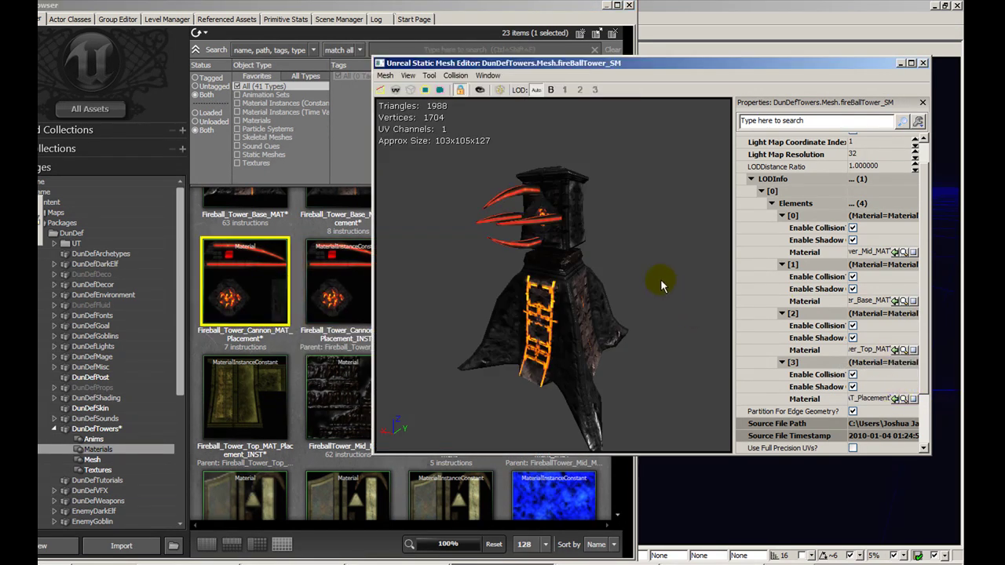
# - Maximize the Static Mesh Editor and examine the textured tower's base, top and claws from all sides and up close
pyautogui.click(912, 63)
pyautogui.moveTo(675, 144); pyautogui.dragTo(746, 188)
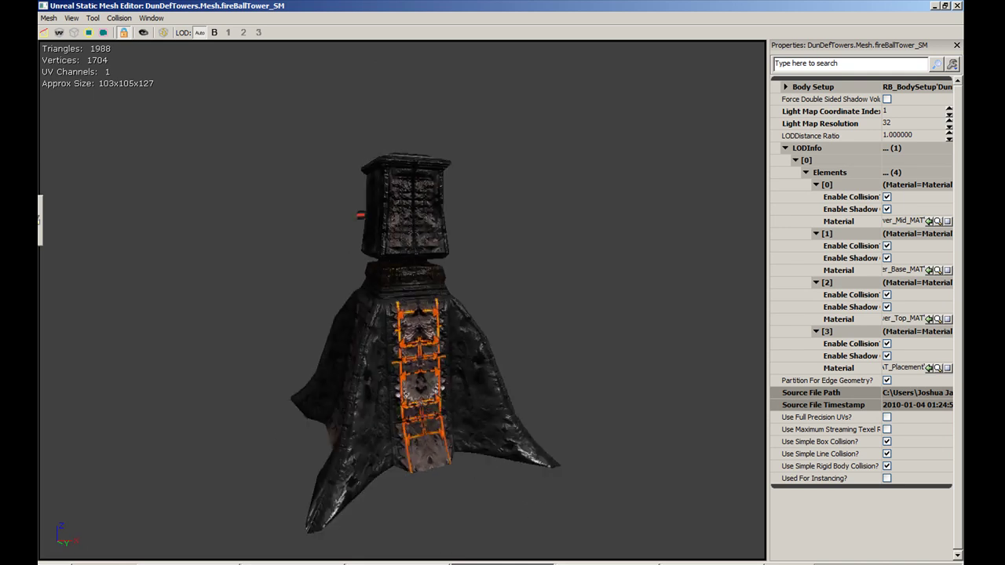
pyautogui.moveTo(377, 208); pyautogui.dragTo(495, 208)
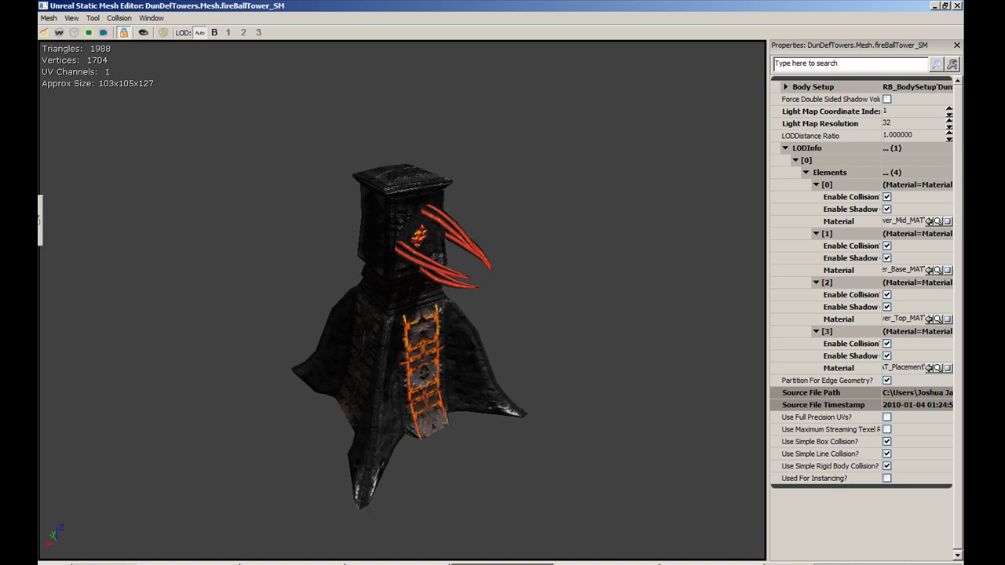
pyautogui.moveTo(579, 238); pyautogui.dragTo(579, 199, button='right')
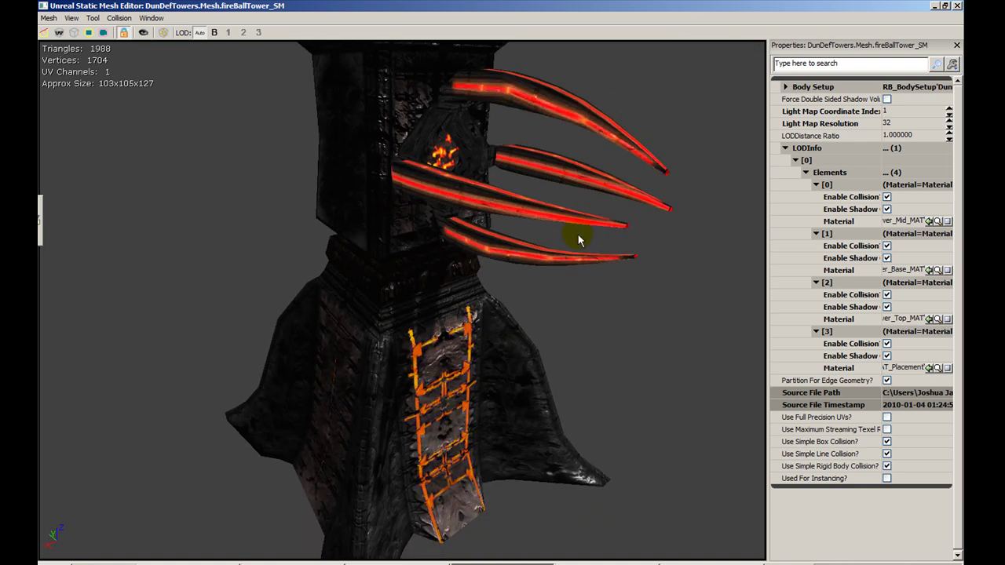
pyautogui.moveTo(630, 249); pyautogui.dragTo(629, 327, button='right')
pyautogui.moveTo(629, 249); pyautogui.dragTo(491, 249)
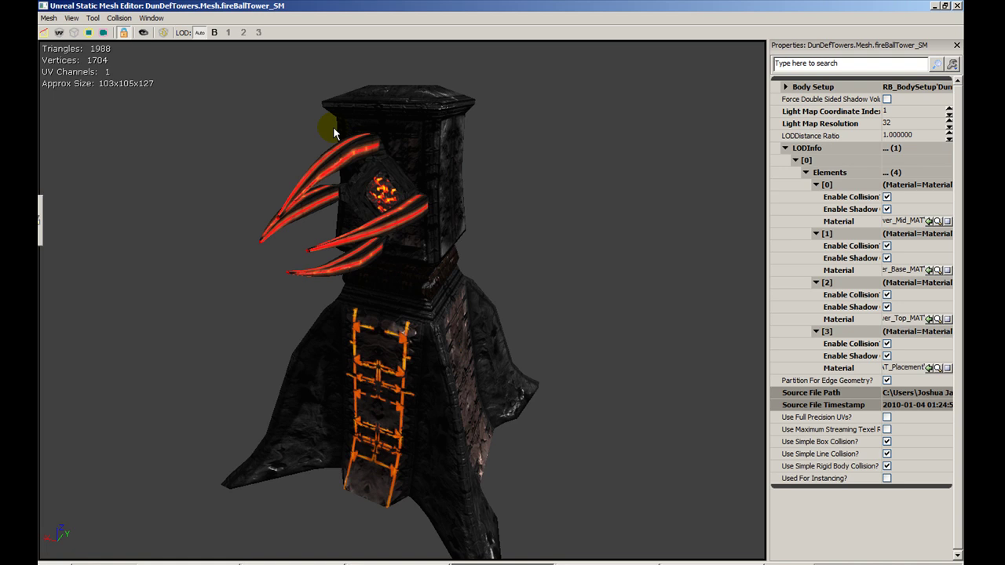
pyautogui.moveTo(426, 173); pyautogui.dragTo(452, 211)
pyautogui.moveTo(405, 153); pyautogui.dragTo(620, 192)
pyautogui.moveTo(565, 163); pyautogui.dragTo(531, 174)
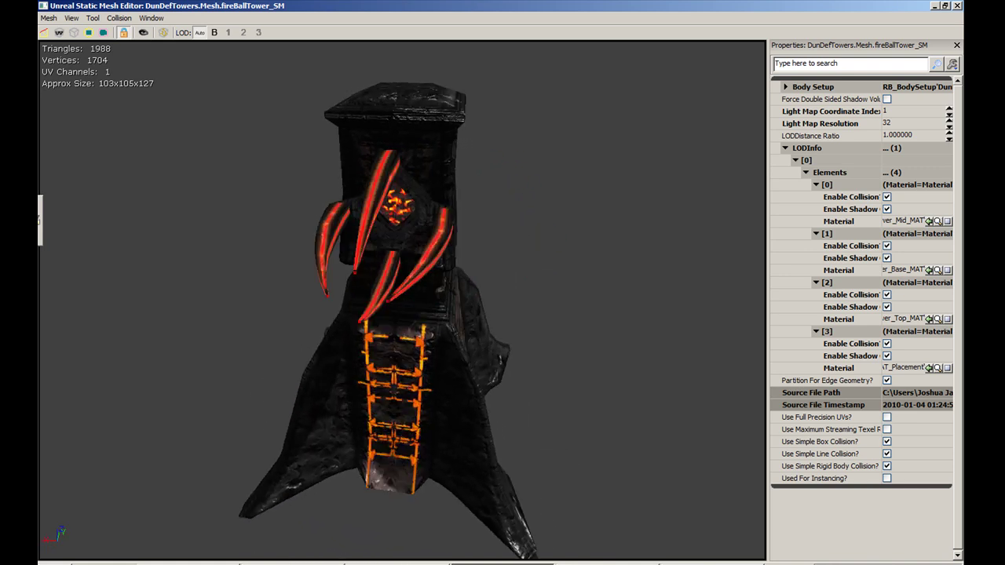
pyautogui.moveTo(677, 173); pyautogui.dragTo(684, 175)
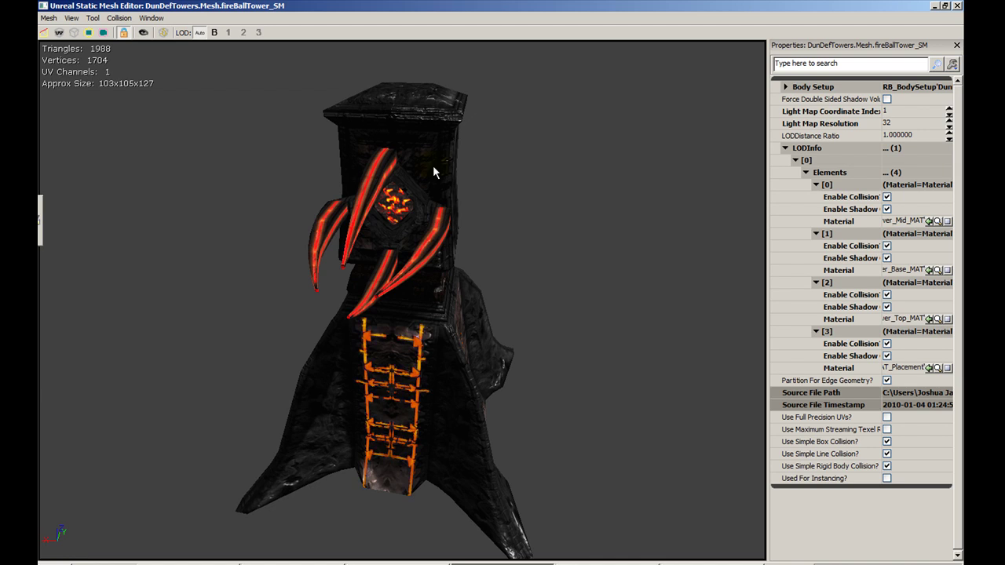
pyautogui.moveTo(433, 171); pyautogui.dragTo(422, 174)
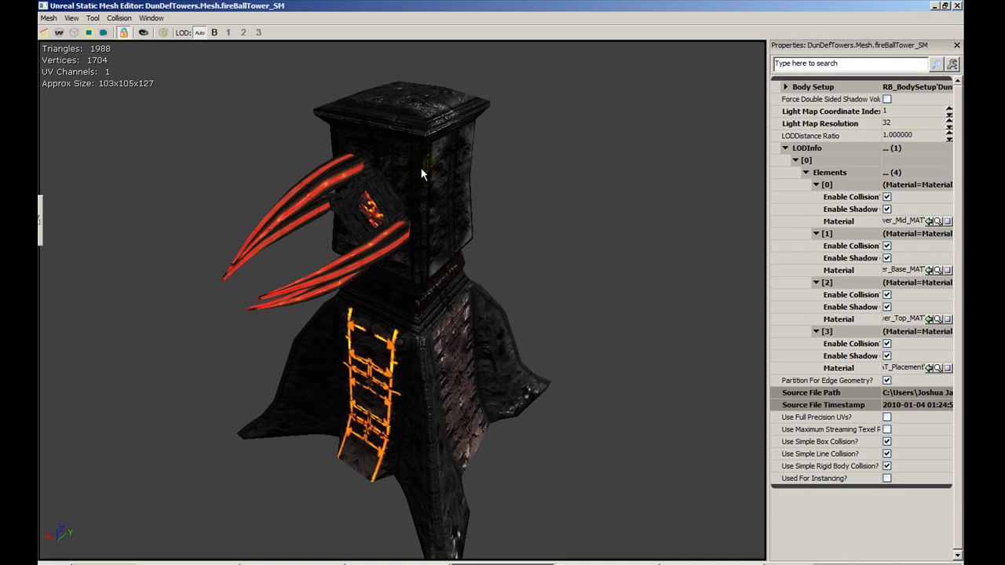